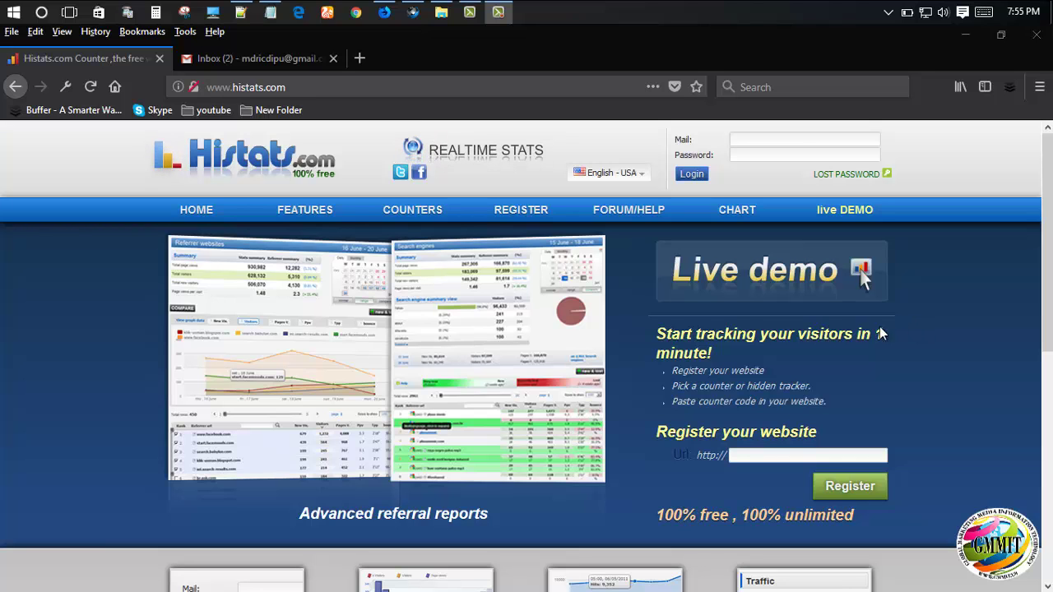
pyautogui.scroll(-5, 689, 458)
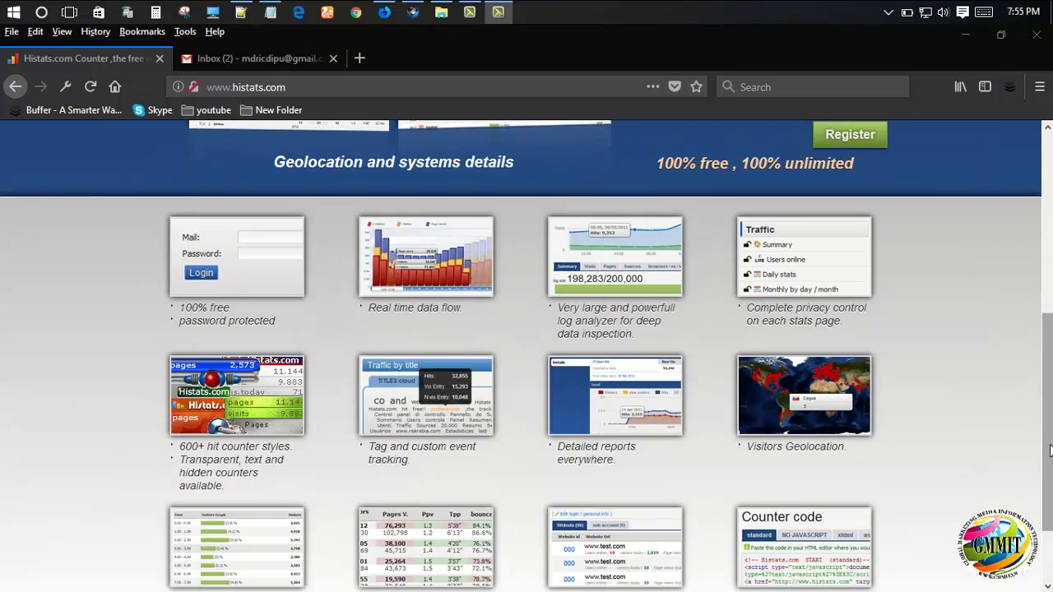
pyautogui.scroll(5, 817, 350)
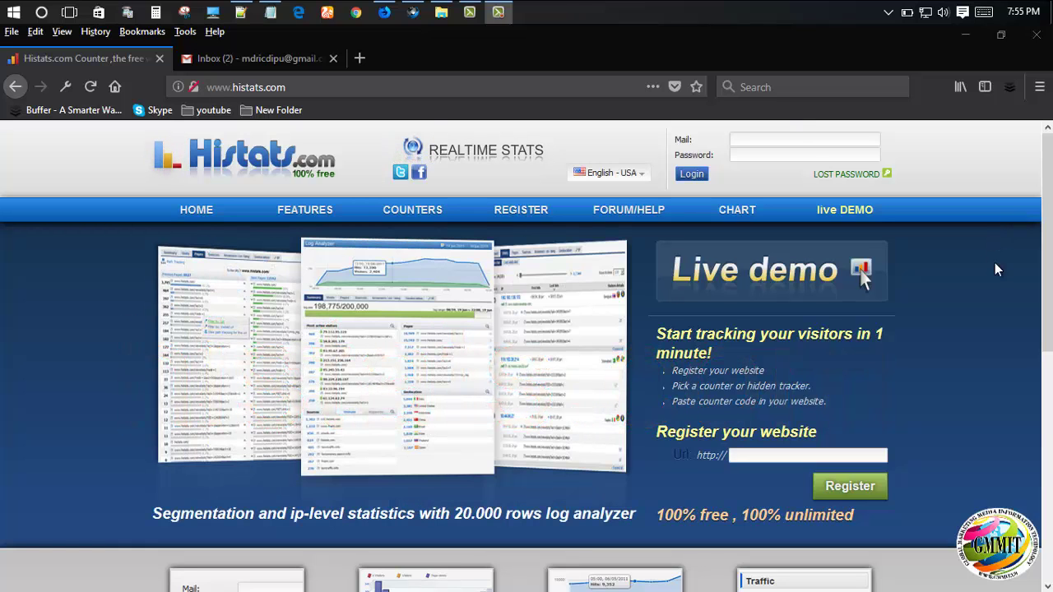
pyautogui.click(413, 12)
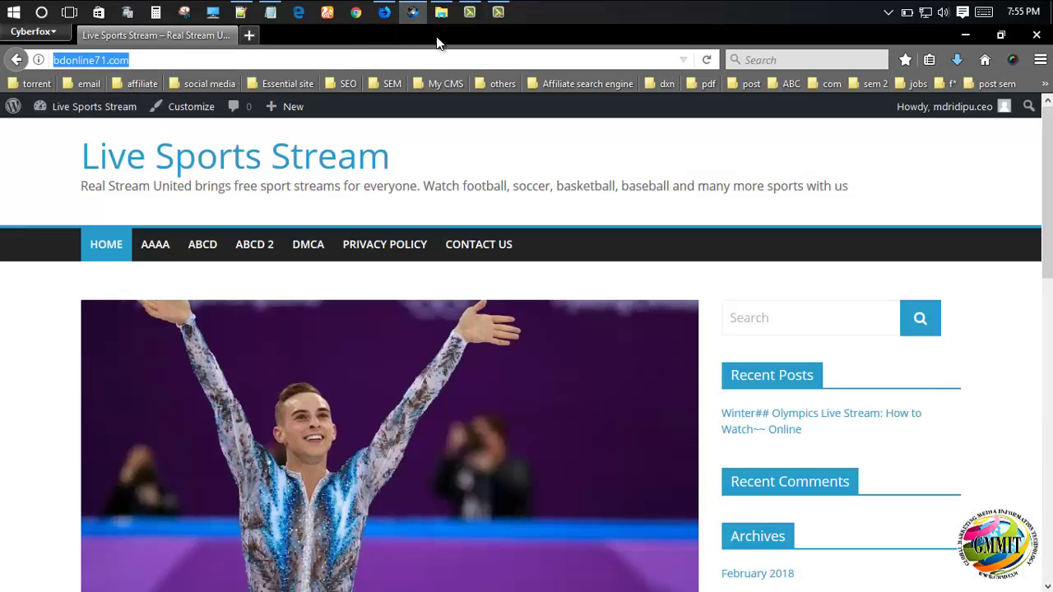
pyautogui.moveTo(130, 60); pyautogui.dragTo(57, 60)
pyautogui.click(384, 12)
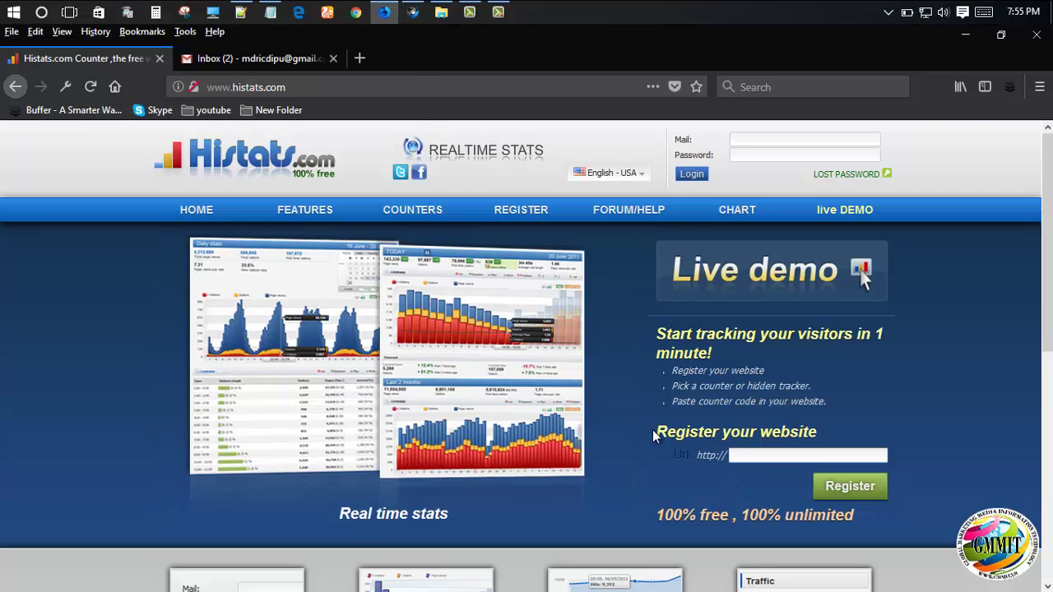
pyautogui.moveTo(654, 432); pyautogui.dragTo(671, 466)
pyautogui.click(759, 456)
pyautogui.write('http://bdonline71.com/')
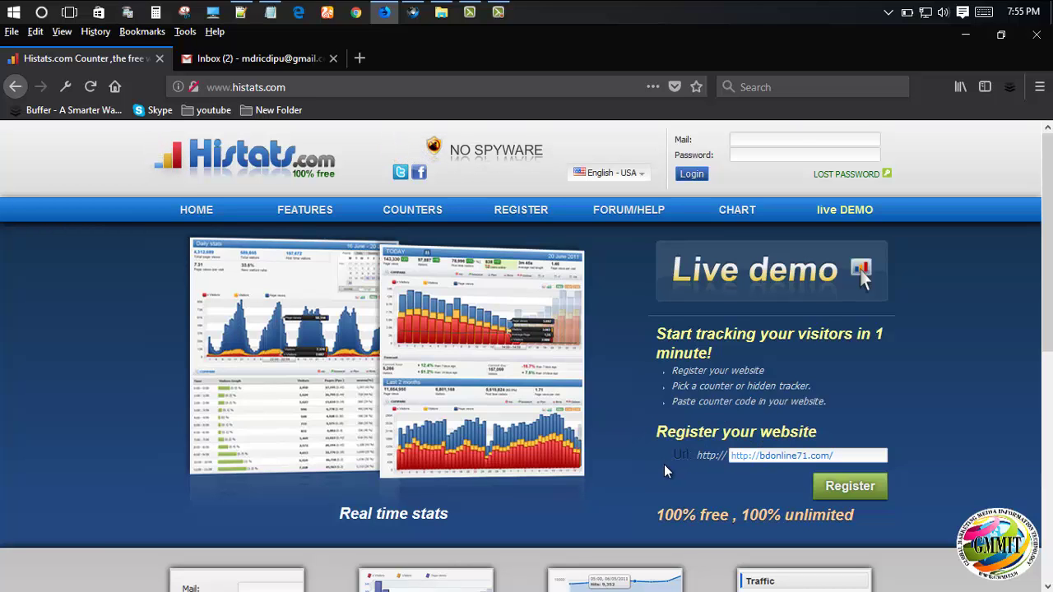
pyautogui.press('BackSpace')
pyautogui.press('BackSpace')
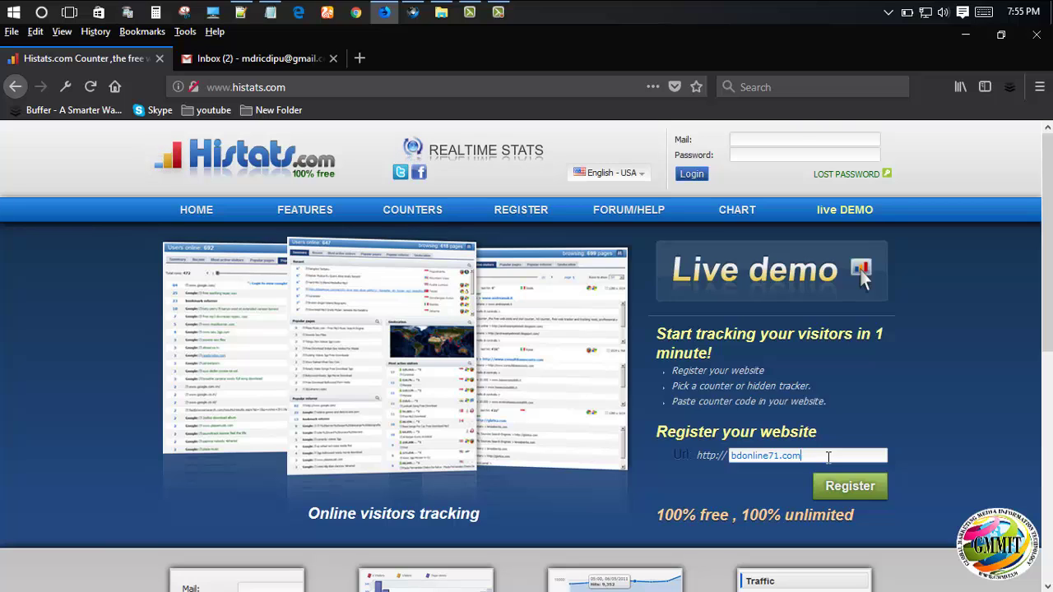
# - Start registration and enter the account e-mail address in both Mail and Confirm Email
pyautogui.click(845, 487)
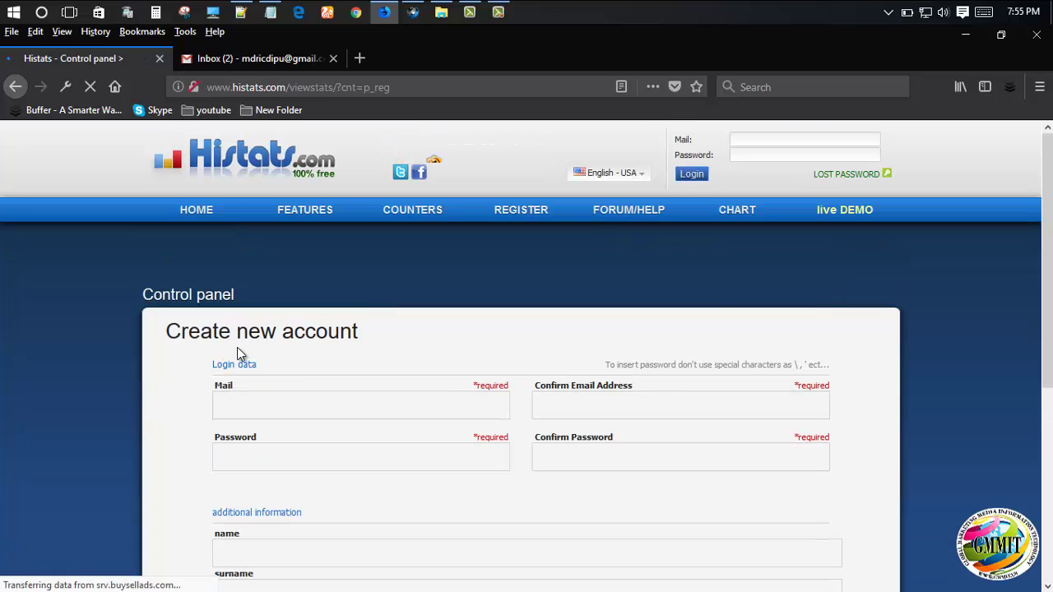
pyautogui.click(260, 403)
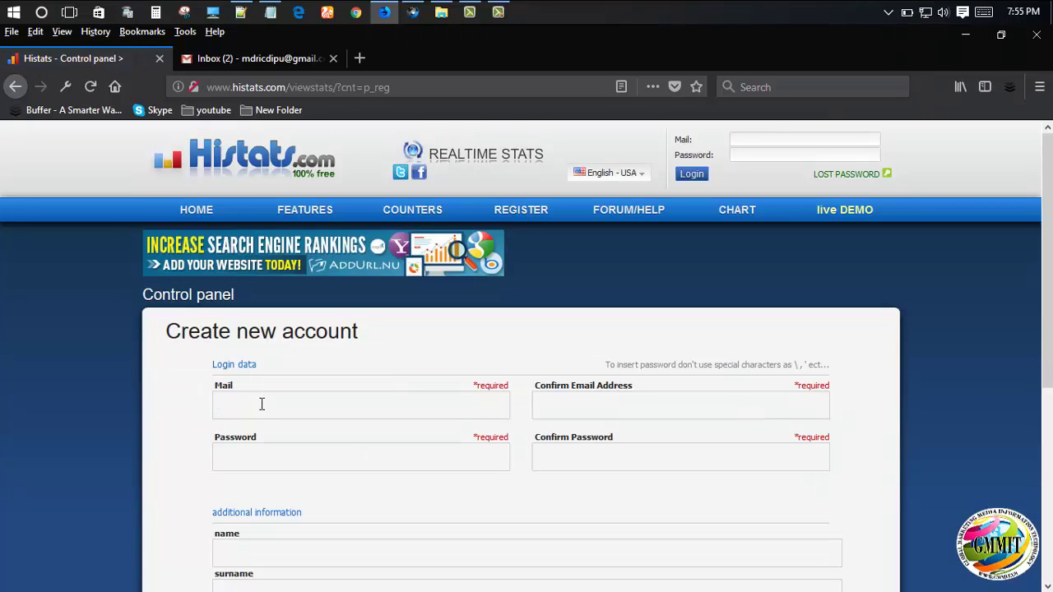
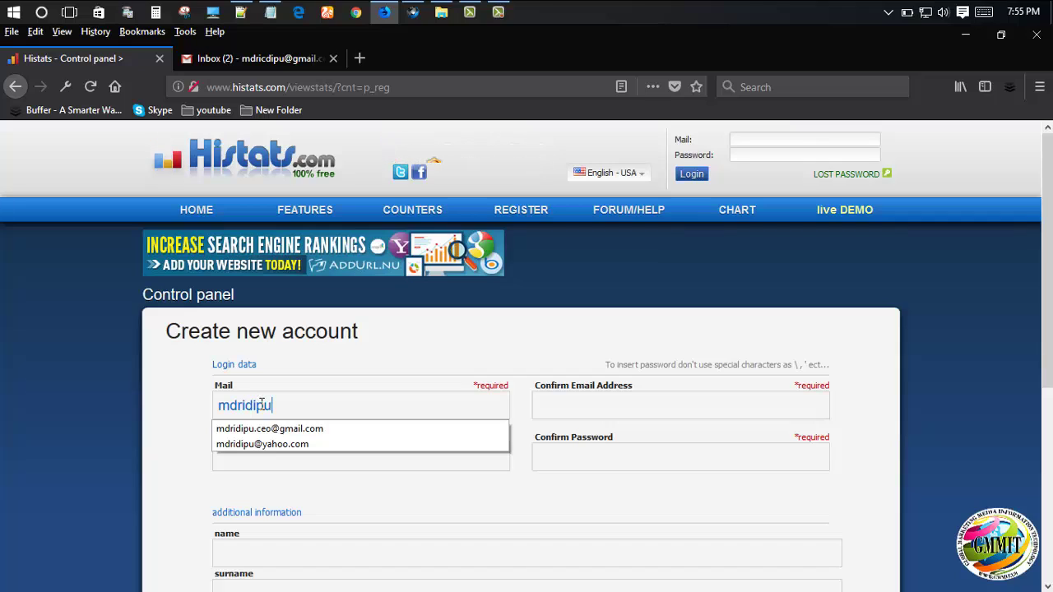
pyautogui.press('Left')
pyautogui.press('Left')
pyautogui.press('Left')
pyautogui.press('Left')
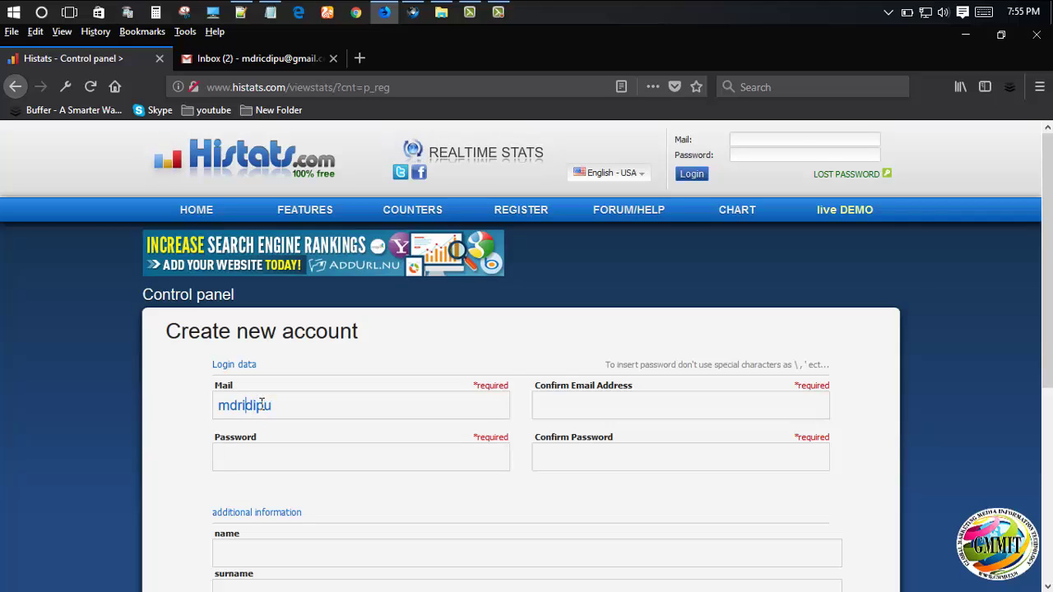
pyautogui.press('Right')
pyautogui.press('Right')
pyautogui.press('Right')
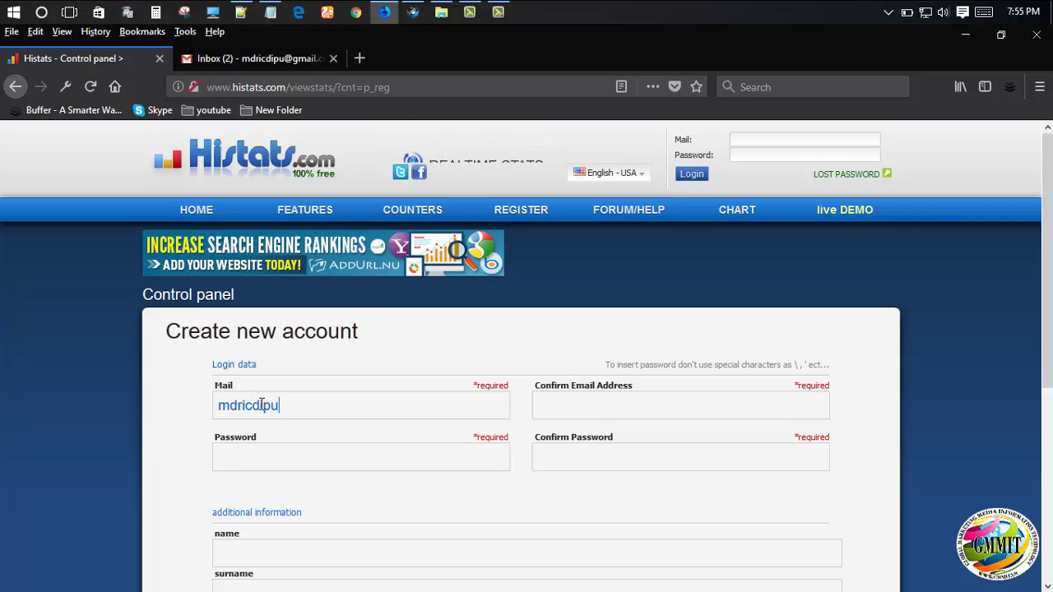
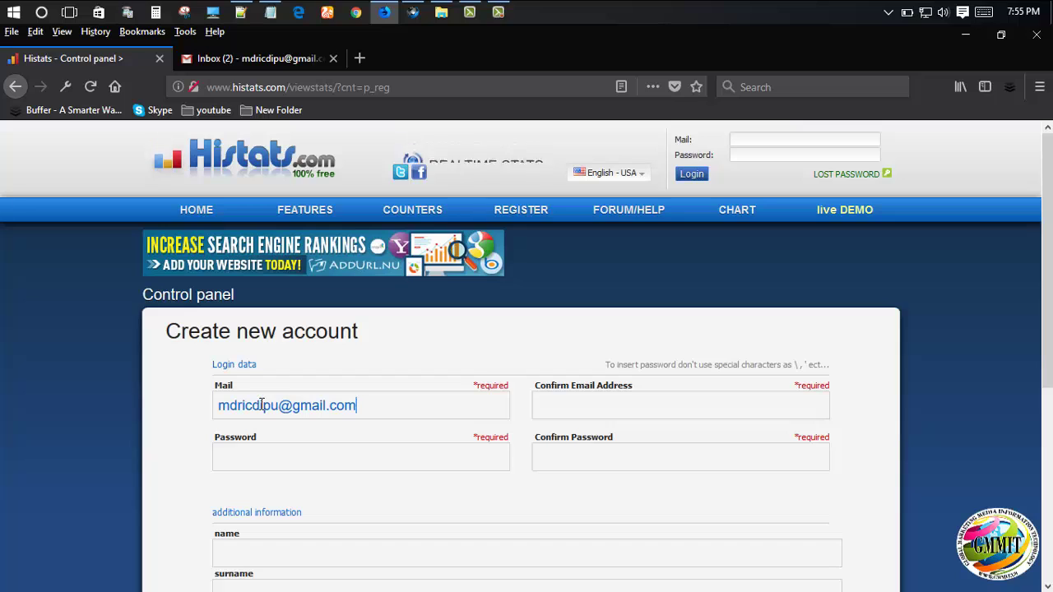
pyautogui.tripleClick(261, 405)
pyautogui.hotkey('ctrl', 'c')
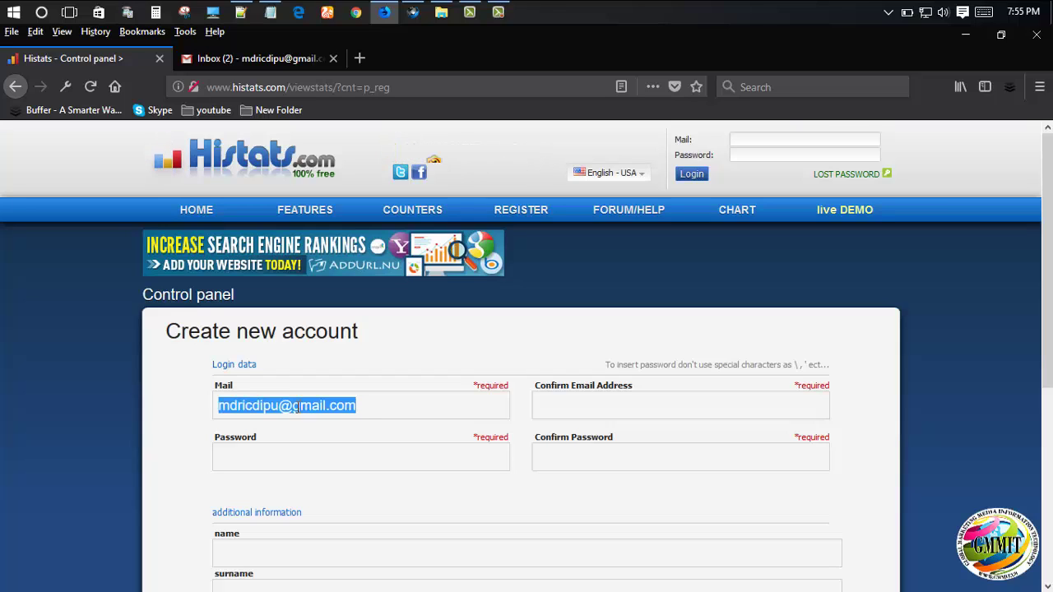
pyautogui.click(574, 397)
pyautogui.hotkey('ctrl', 'v')
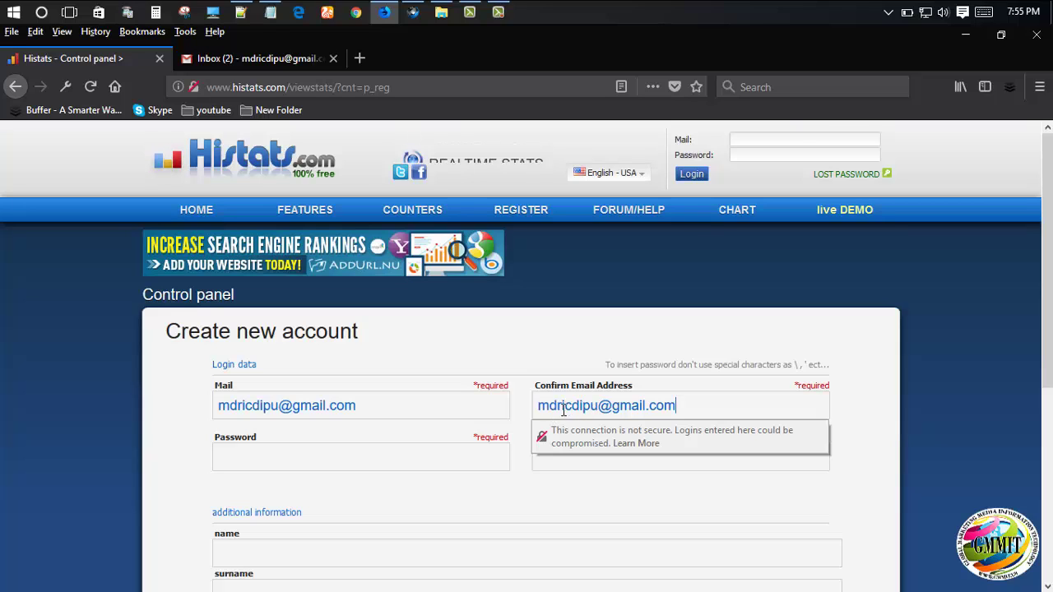
# - Paste the account password into the Password and confirm password fields
pyautogui.click(360, 459)
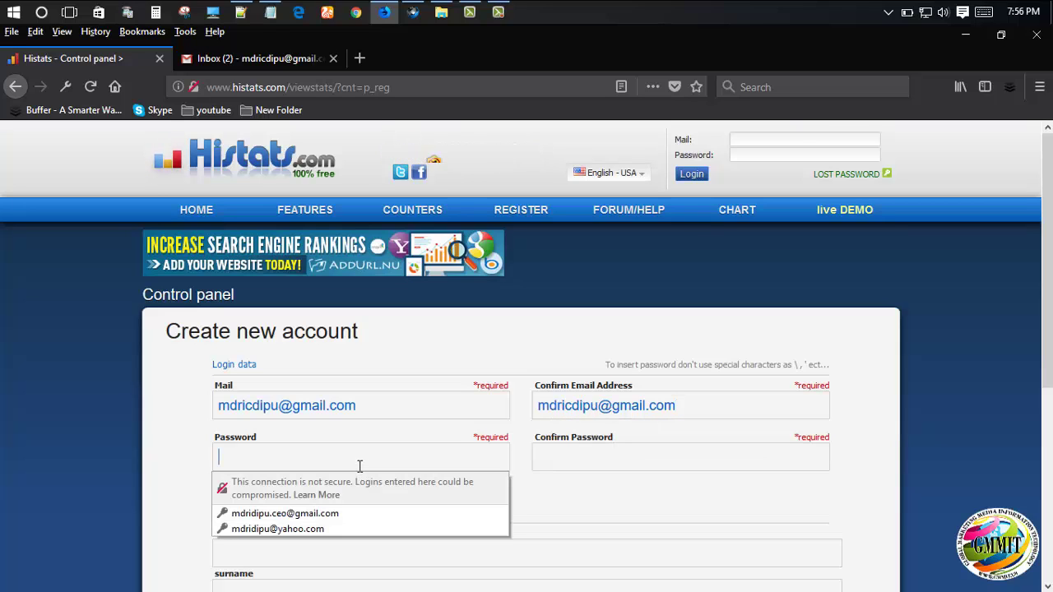
pyautogui.hotkey('ctrl', 'v')
pyautogui.click(601, 459)
pyautogui.hotkey('ctrl', 'v')
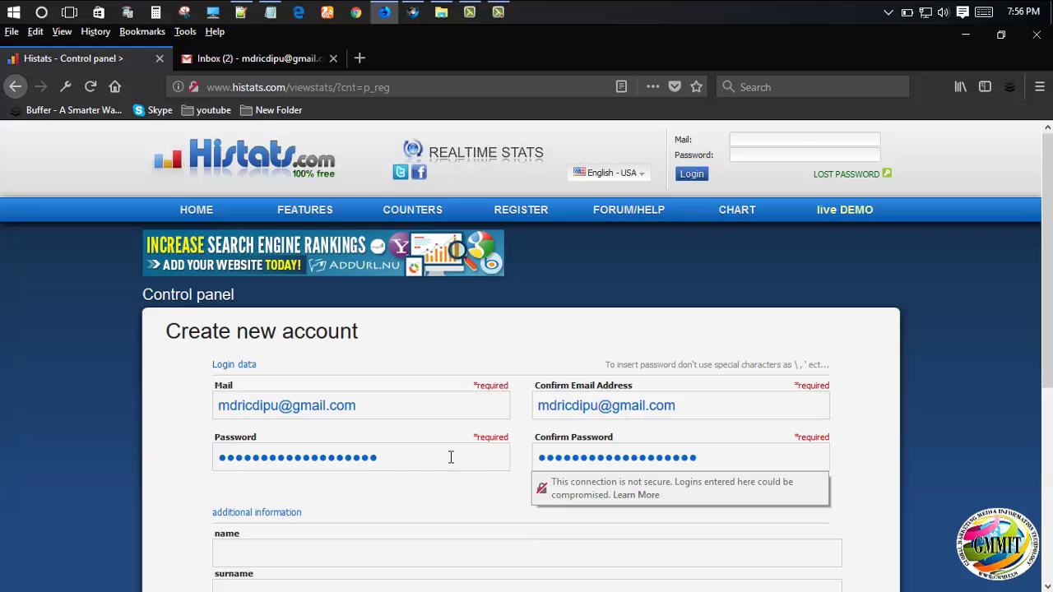
# - Fill in the first name and surname, accept the terms, enter the captcha and submit
pyautogui.scroll(-2, 376, 439)
pyautogui.click(249, 376)
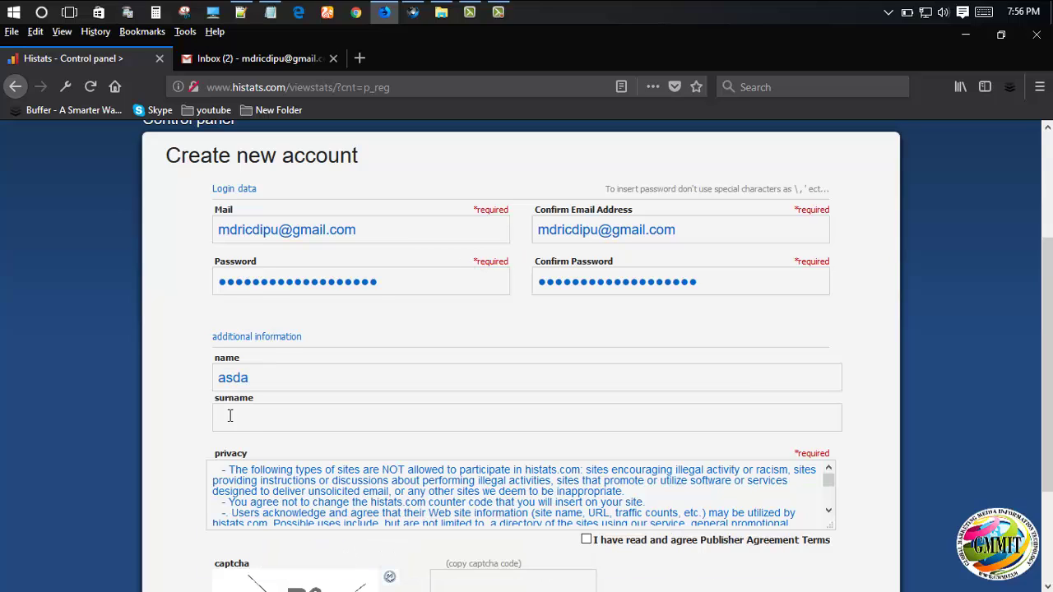
pyautogui.moveTo(279, 380); pyautogui.dragTo(144, 386)
pyautogui.write('aaa')
pyautogui.click(387, 417)
pyautogui.write('mdrid')
pyautogui.scroll(-3, 256, 520)
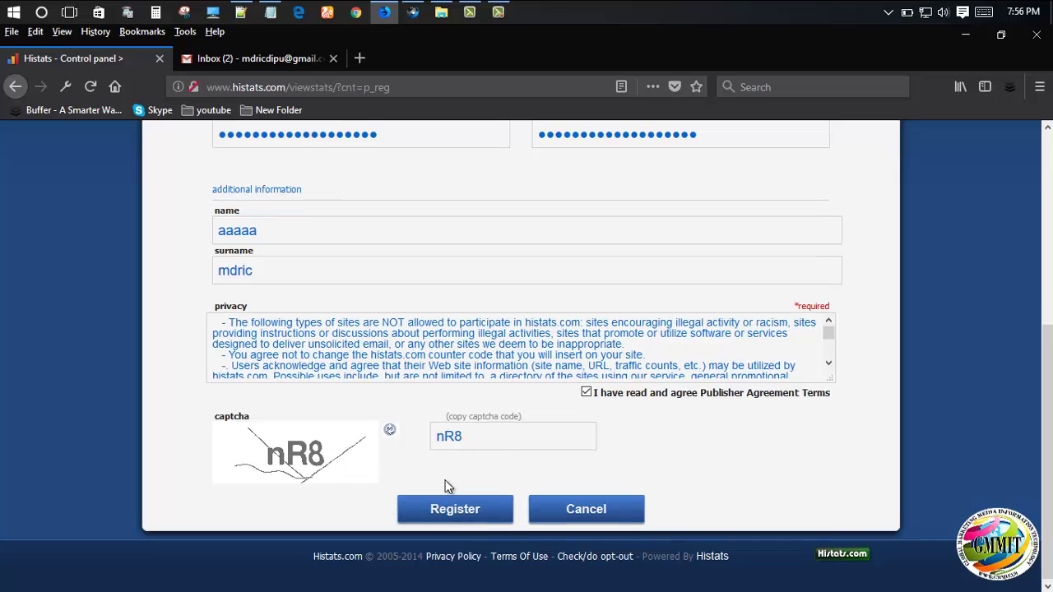
pyautogui.click(449, 500)
pyautogui.scroll(-5, 565, 411)
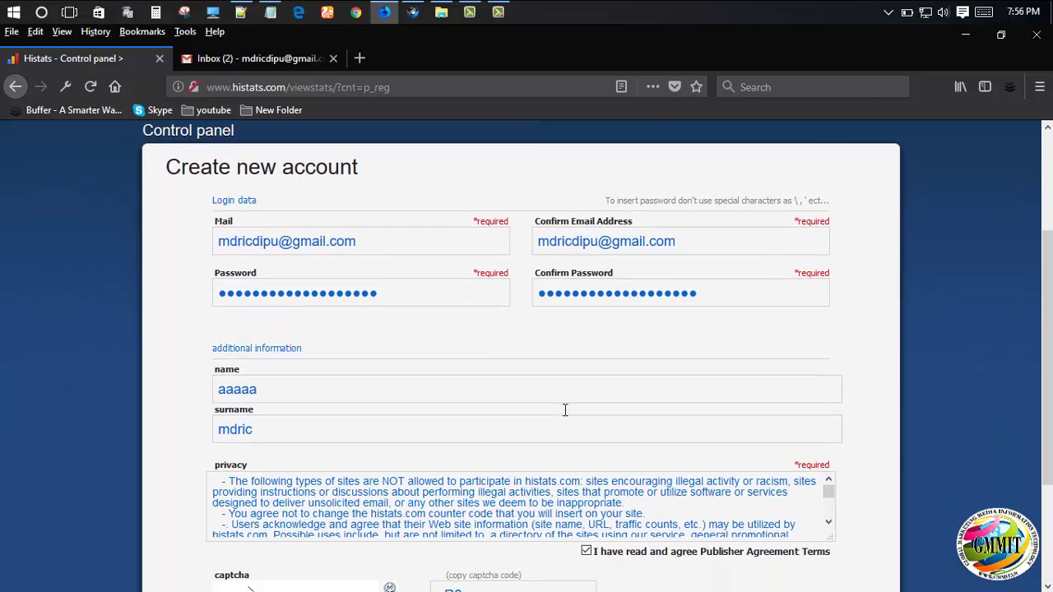
pyautogui.click(427, 514)
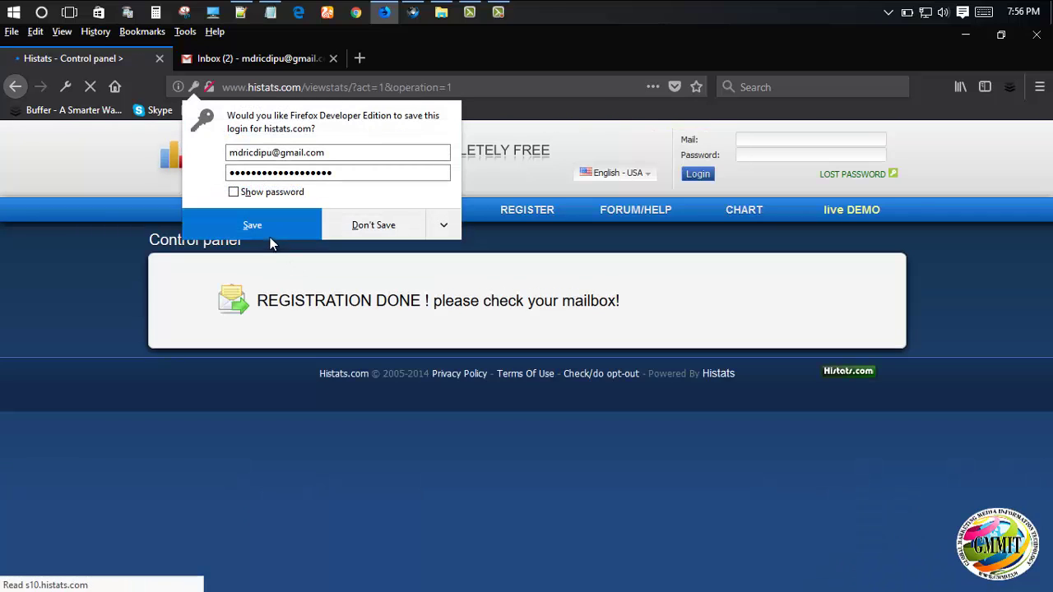
# - Decline saving the login, read the REGISTRATION DONE confirmation, then switch to Gmail
pyautogui.click(272, 233)
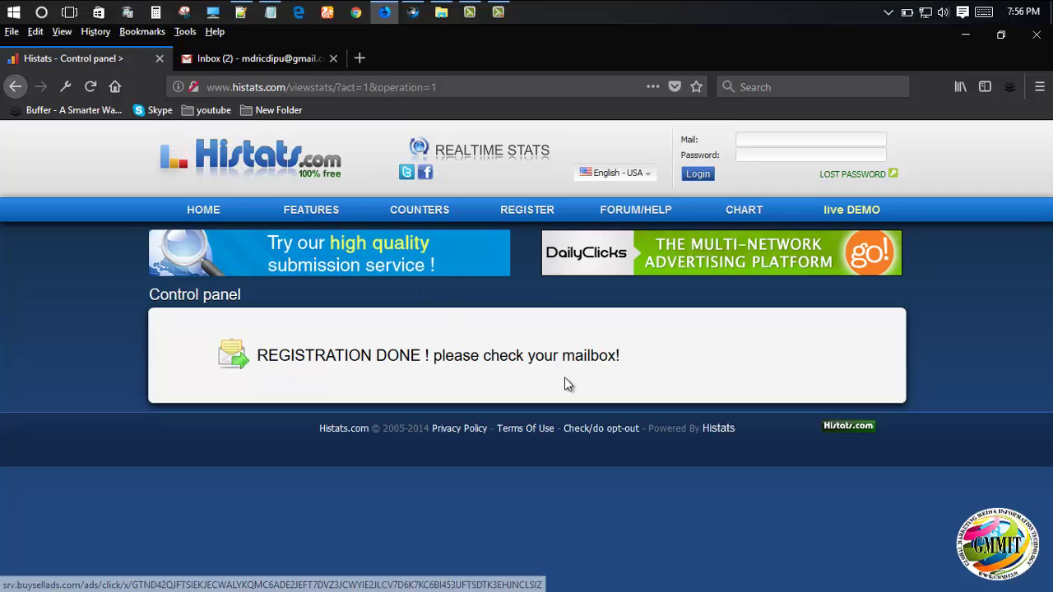
pyautogui.moveTo(260, 360); pyautogui.dragTo(634, 357)
pyautogui.click(637, 355)
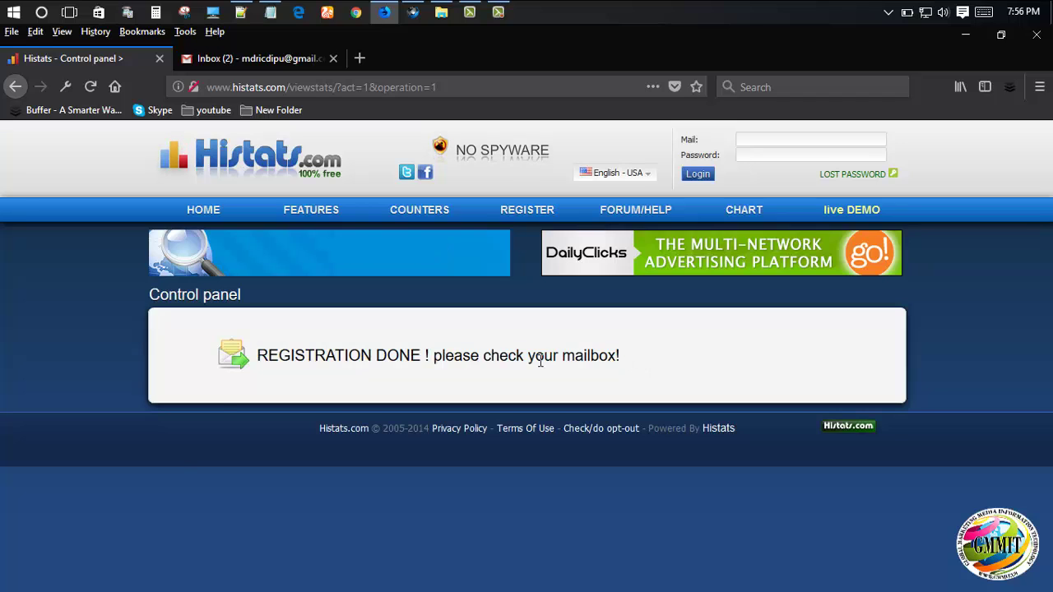
pyautogui.hotkey('ctrl', 'Tab')
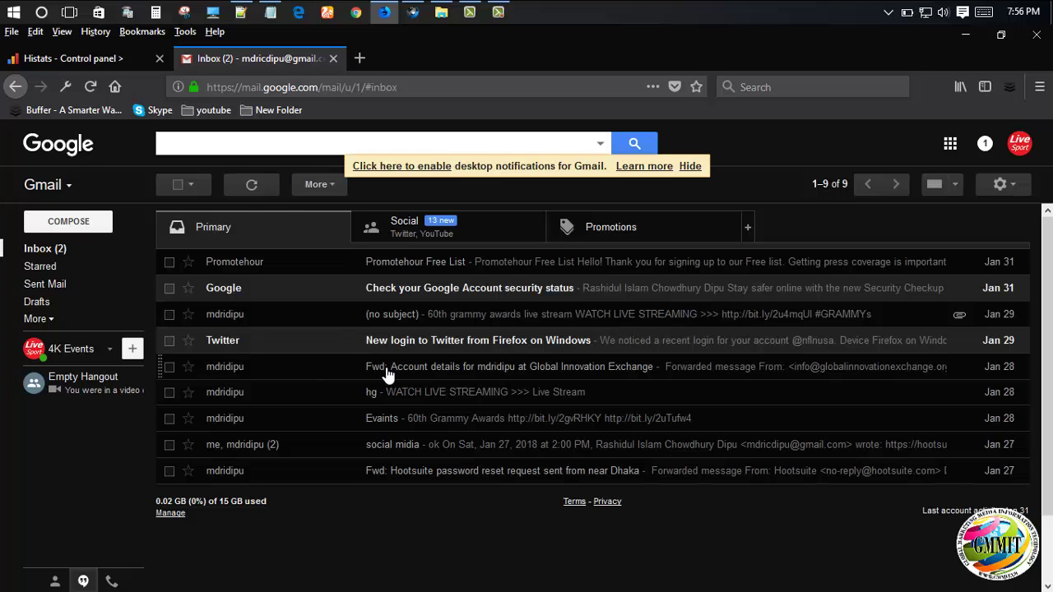
# - Refresh Gmail until the Histats activation email arrives, then follow its activation link
pyautogui.click(252, 185)
pyautogui.click(242, 188)
pyautogui.click(252, 185)
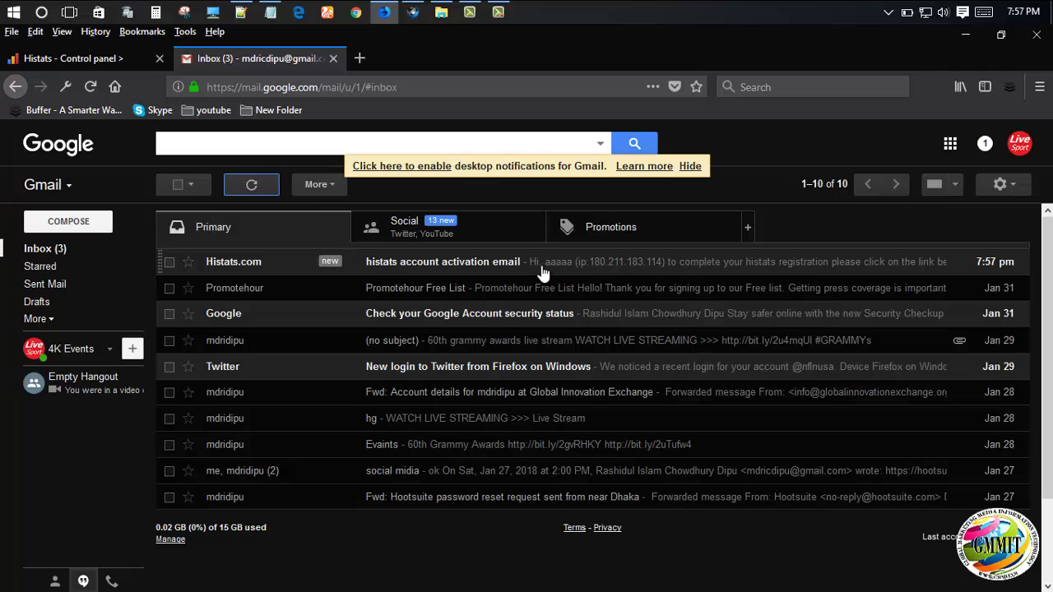
pyautogui.click(466, 265)
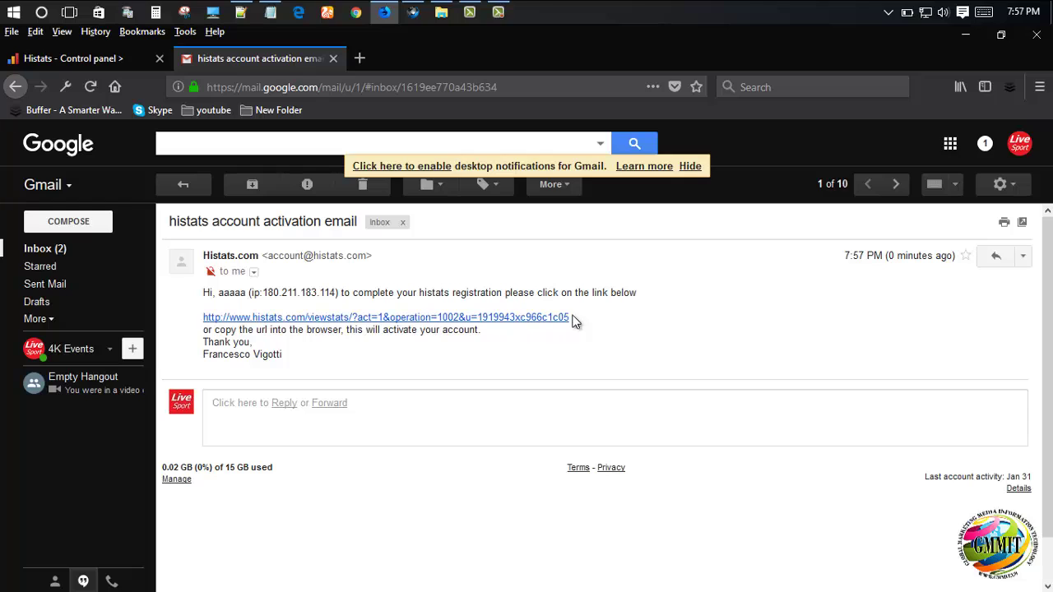
pyautogui.click(251, 319)
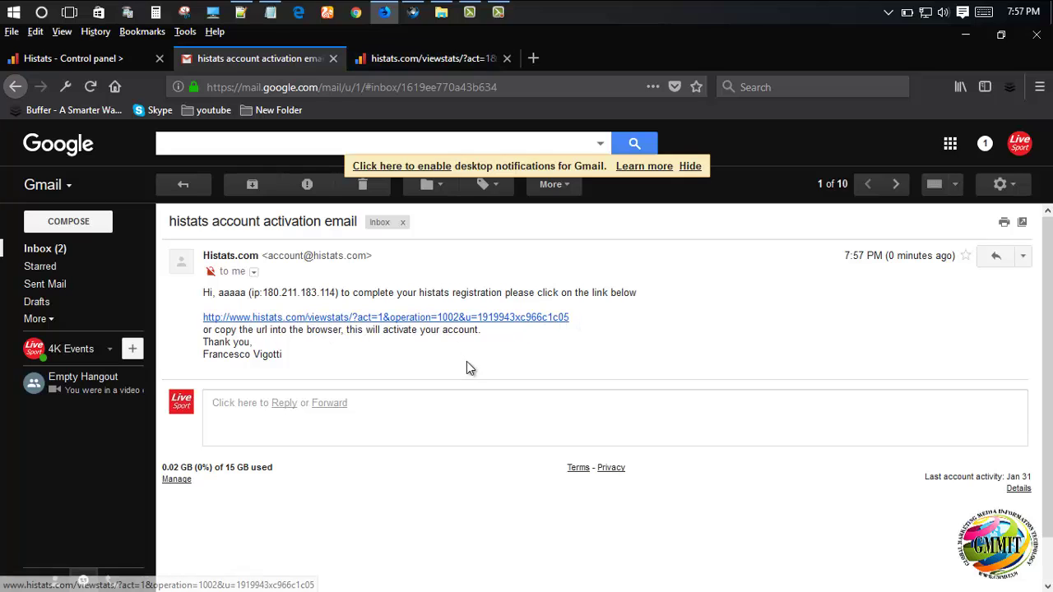
pyautogui.click(419, 60)
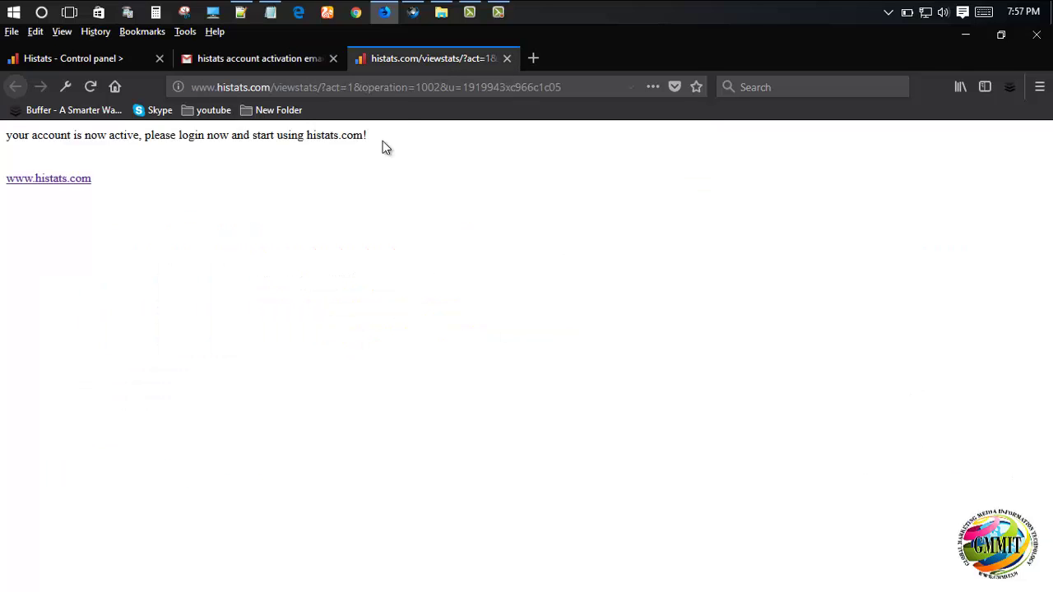
# - Log in to Histats with the saved account and review the empty Control panel
pyautogui.click(35, 190)
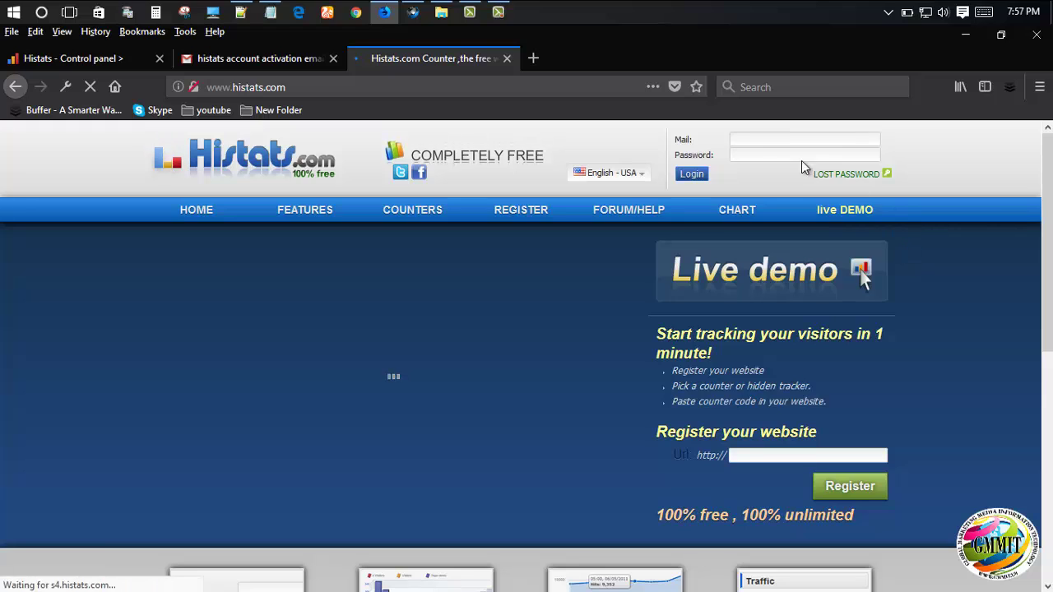
pyautogui.click(761, 142)
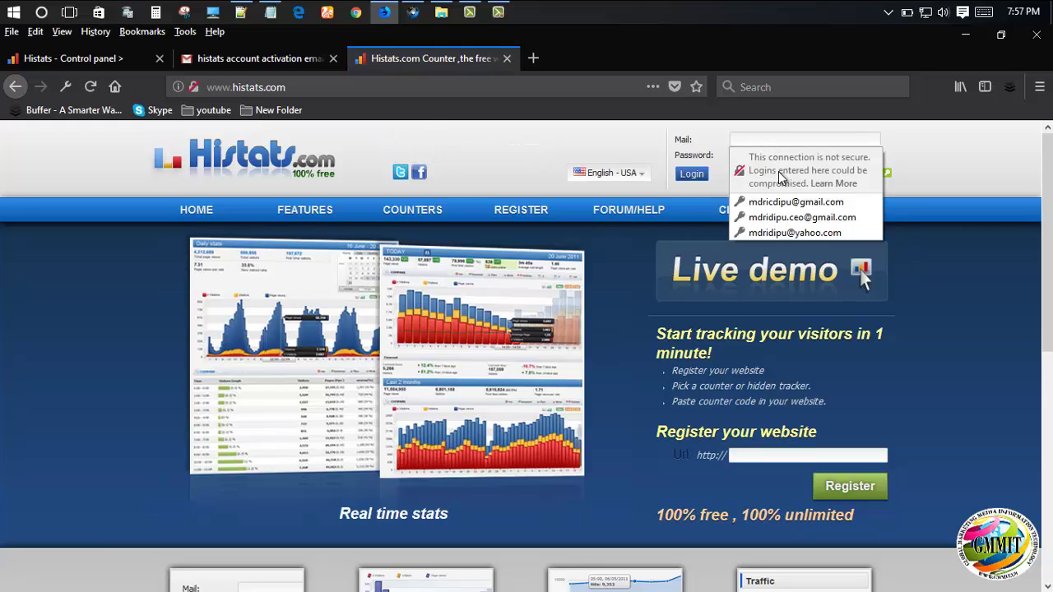
pyautogui.click(803, 206)
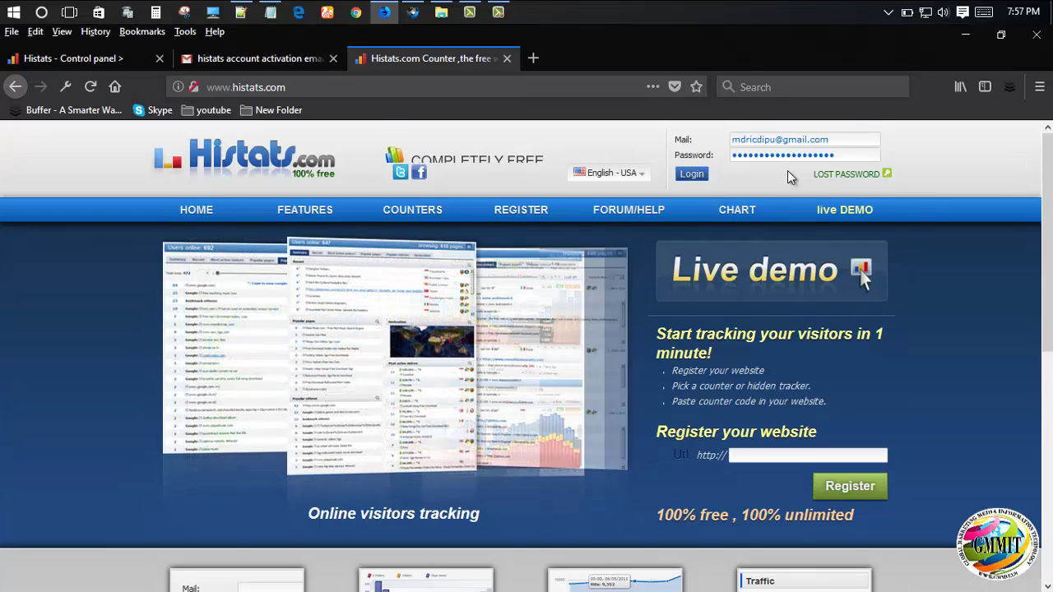
pyautogui.click(698, 173)
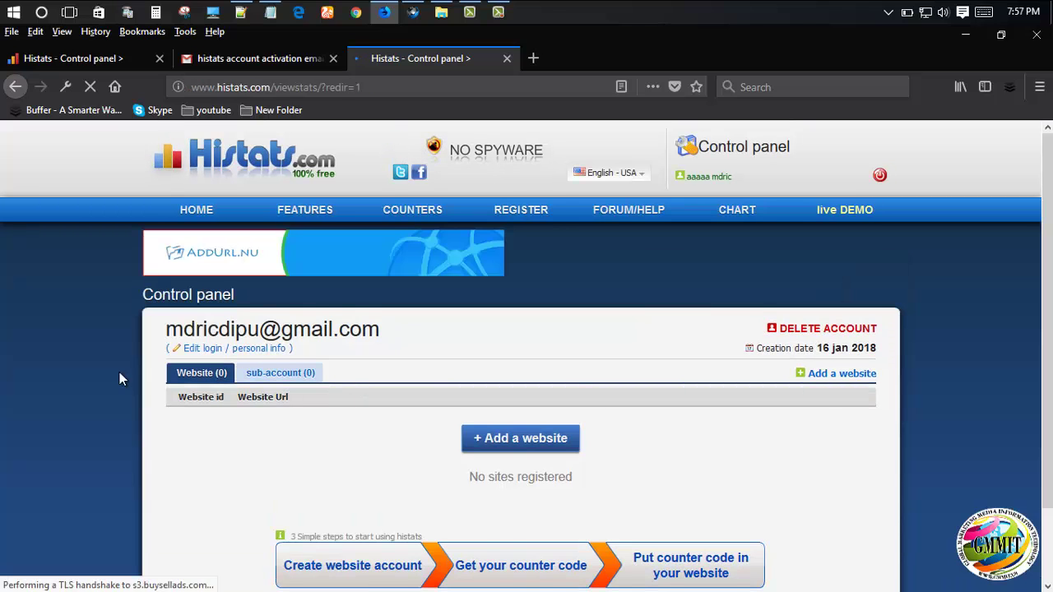
pyautogui.scroll(-3, 107, 369)
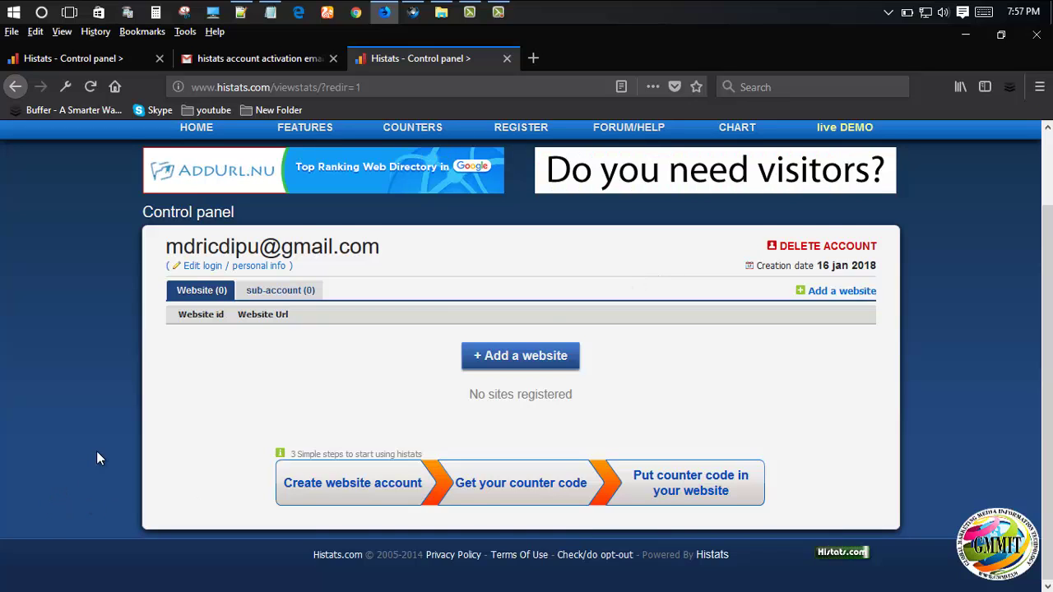
pyautogui.scroll(2, 123, 444)
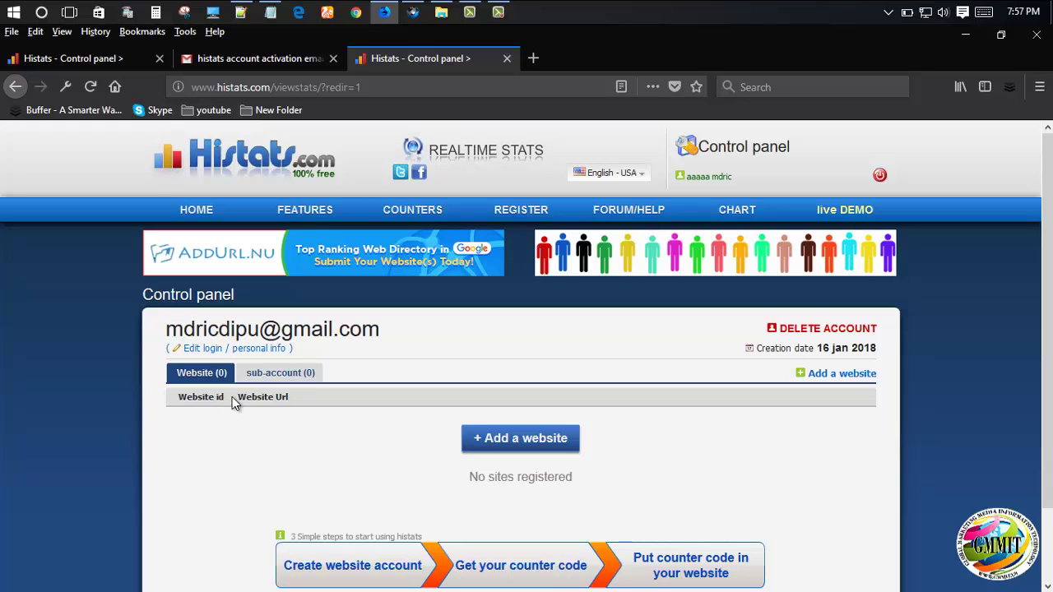
pyautogui.scroll(-2, 235, 399)
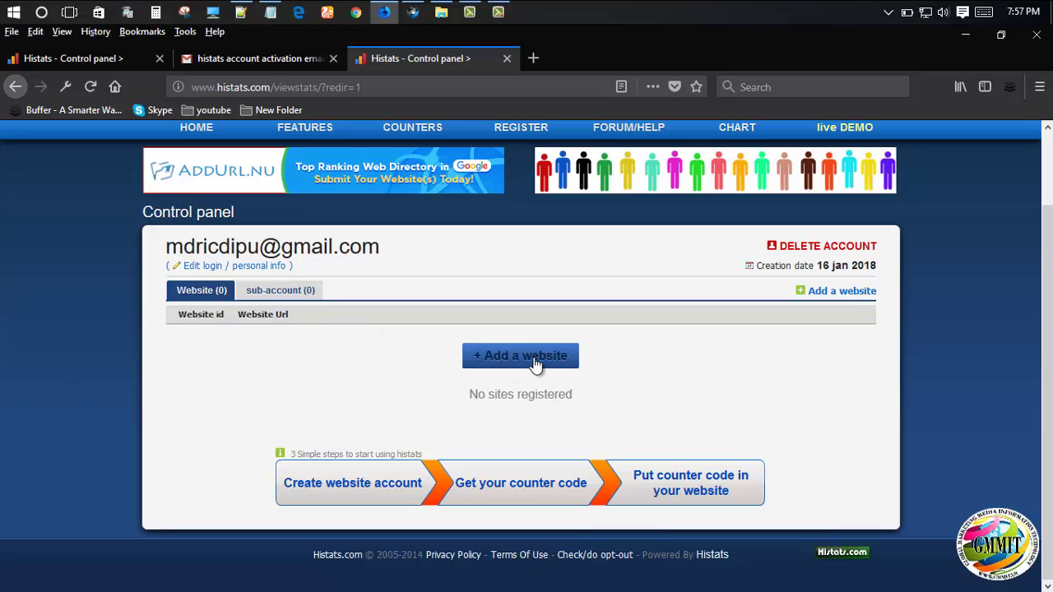
# - Start adding a website and paste the bdonline71.com address into Site url
pyautogui.click(497, 366)
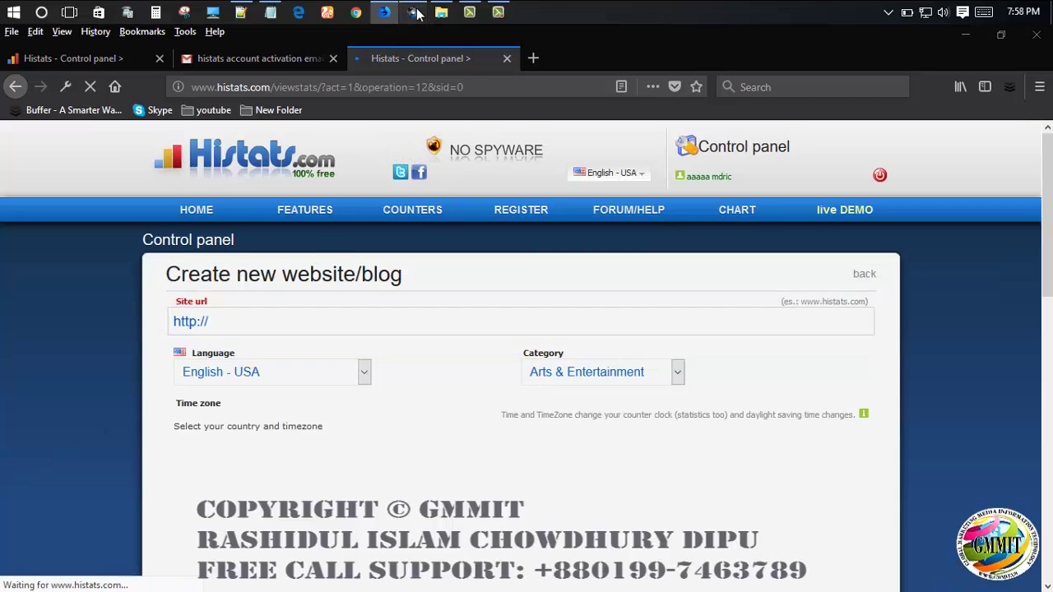
pyautogui.click(413, 12)
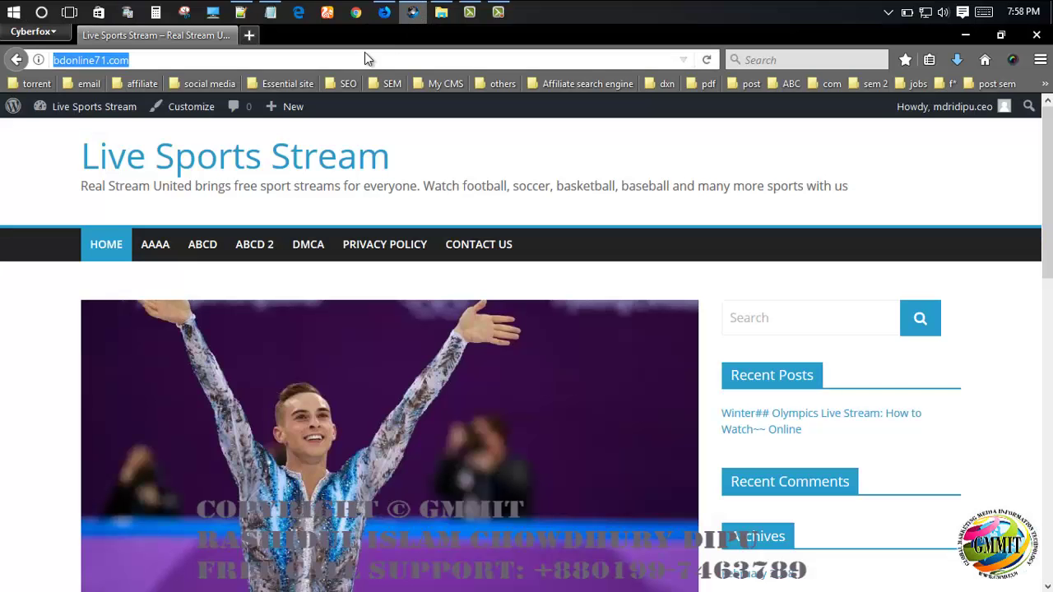
pyautogui.click(384, 12)
pyautogui.click(223, 376)
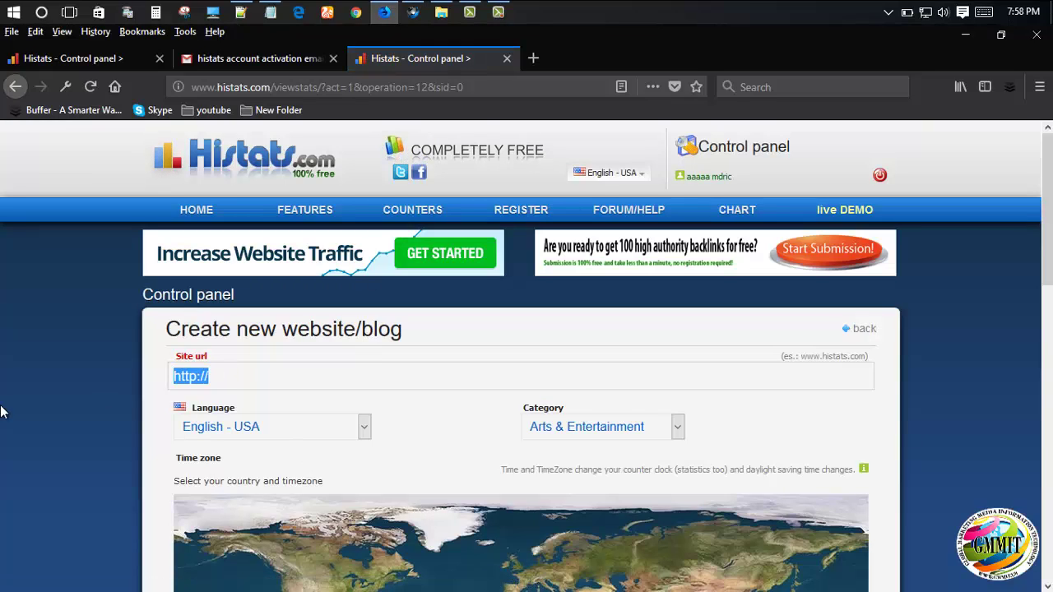
pyautogui.write('http://bdonline71.com/')
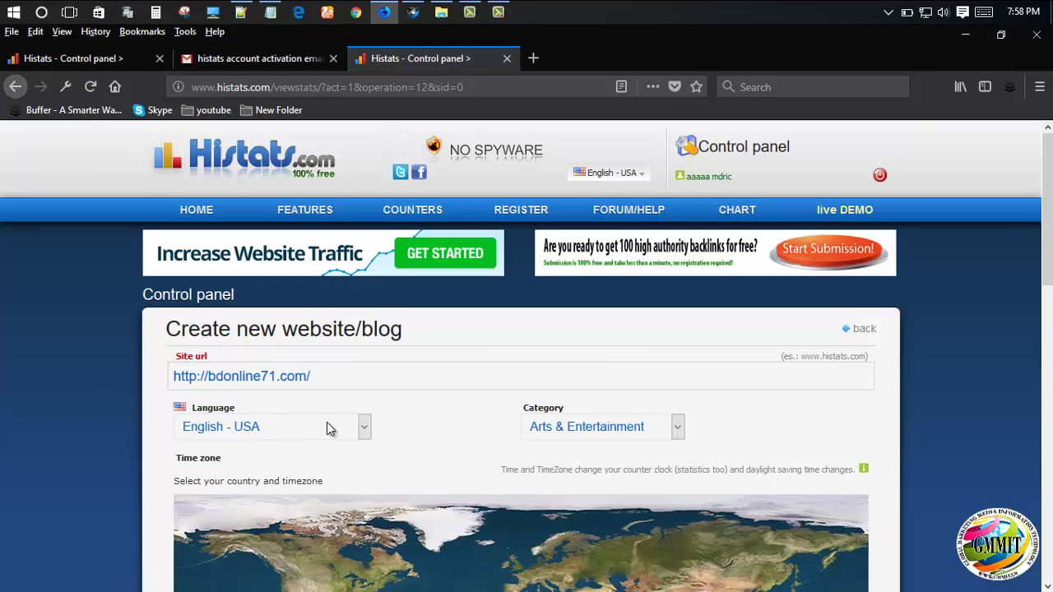
# - Set the country to Bangladesh and the time zone to Asia/Dhaka
pyautogui.scroll(-3, 617, 444)
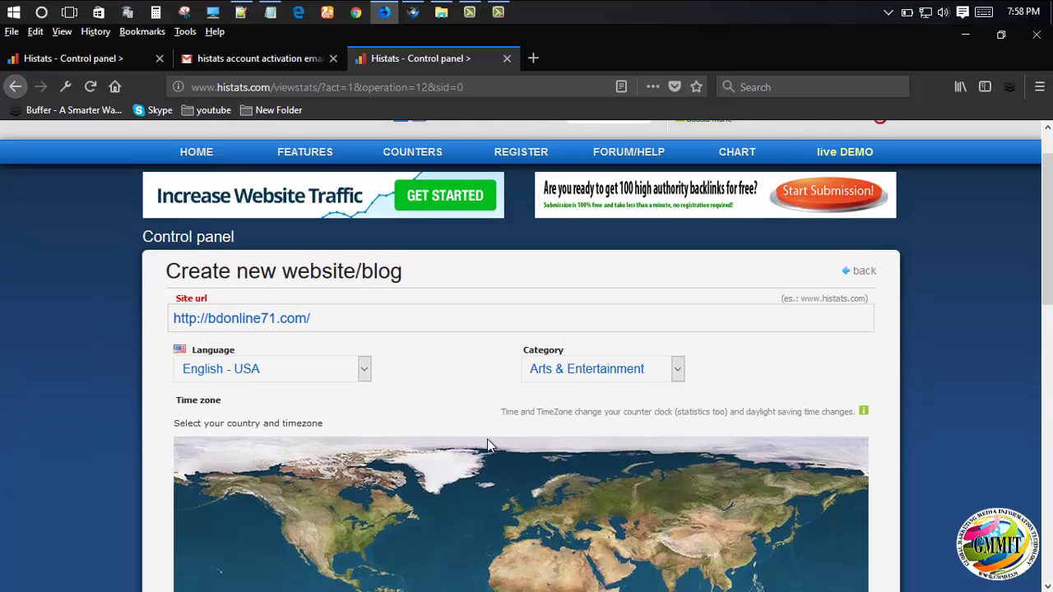
pyautogui.scroll(-7, 500, 289)
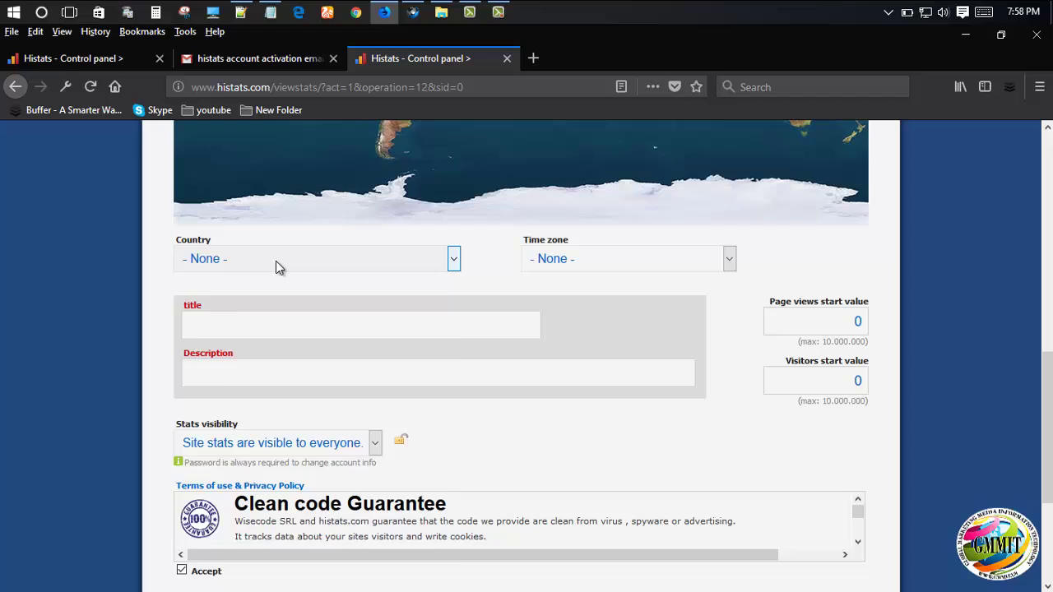
pyautogui.click(275, 260)
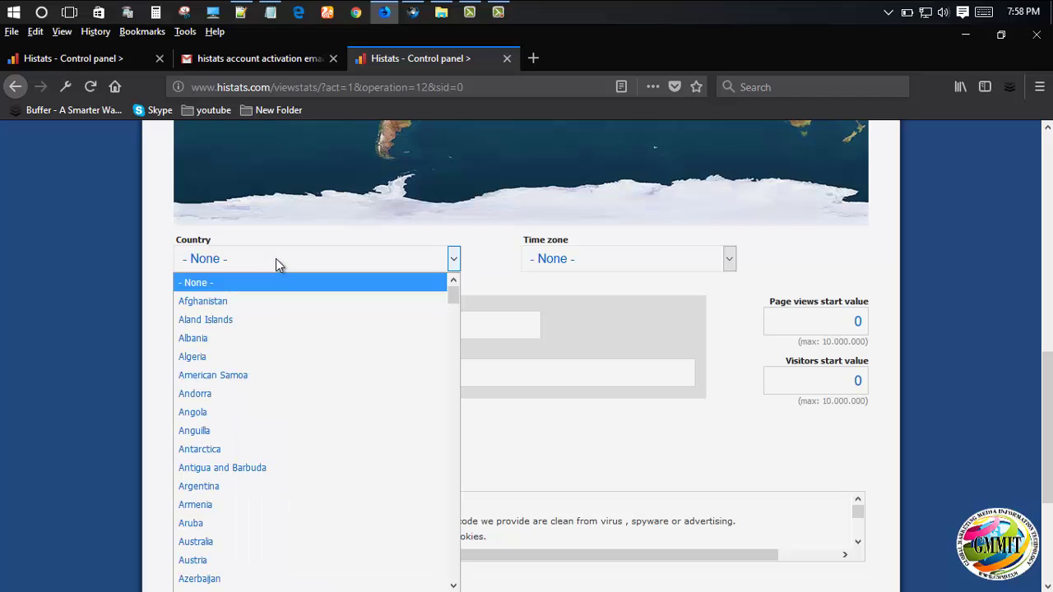
pyautogui.scroll(-3, 269, 544)
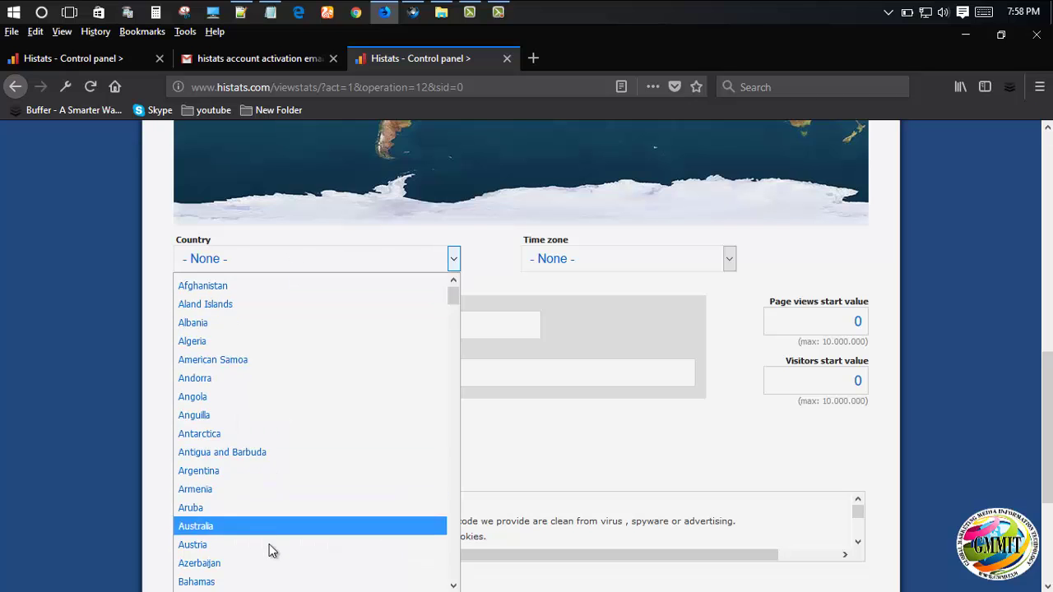
pyautogui.click(216, 480)
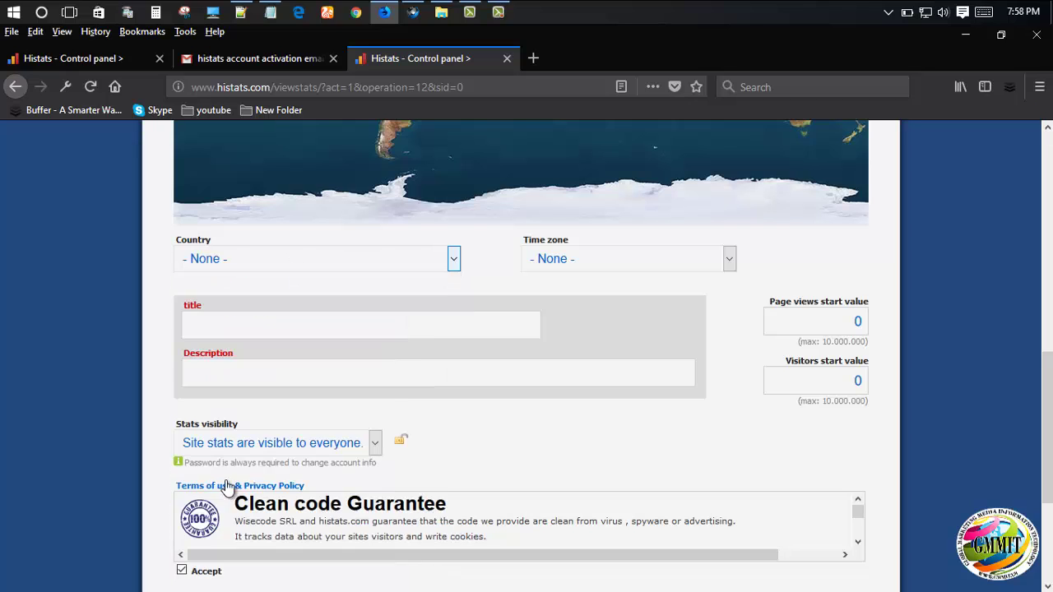
pyautogui.click(615, 260)
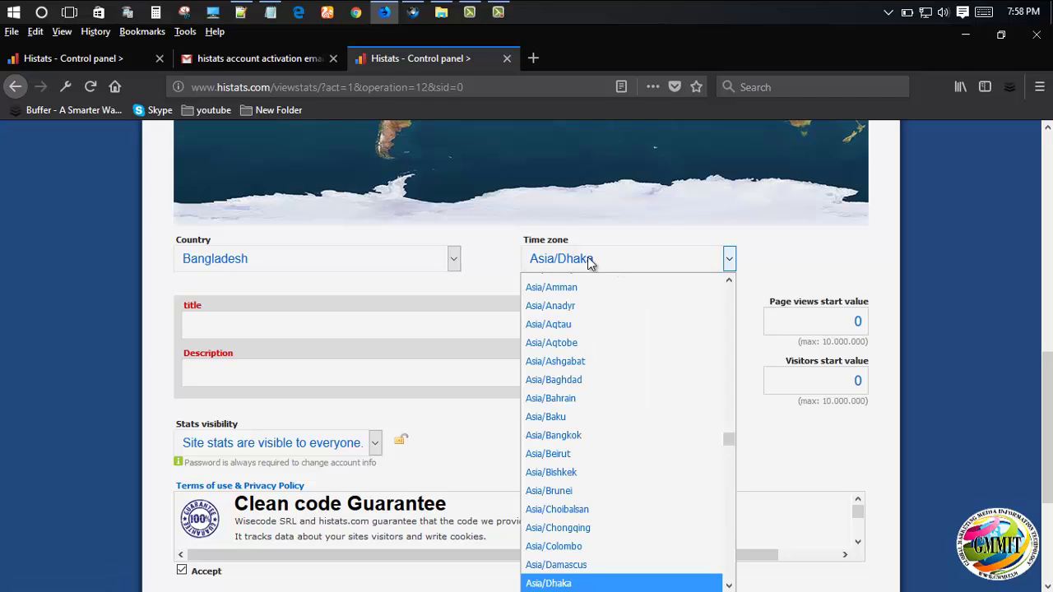
pyautogui.click(495, 257)
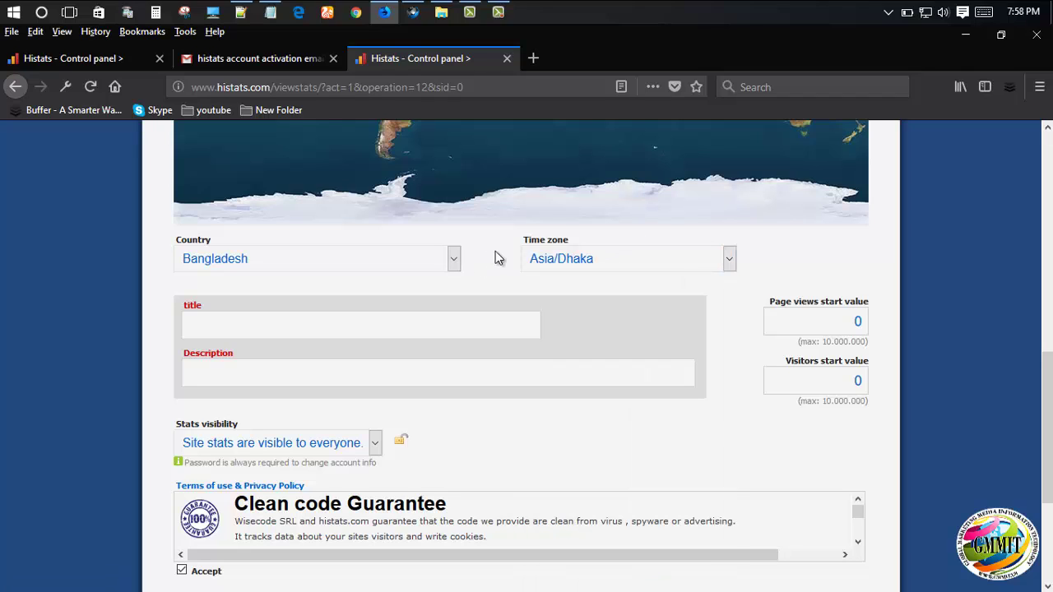
pyautogui.click(255, 326)
pyautogui.write('http://bdonline71.com/')
pyautogui.moveTo(221, 326); pyautogui.dragTo(58, 353)
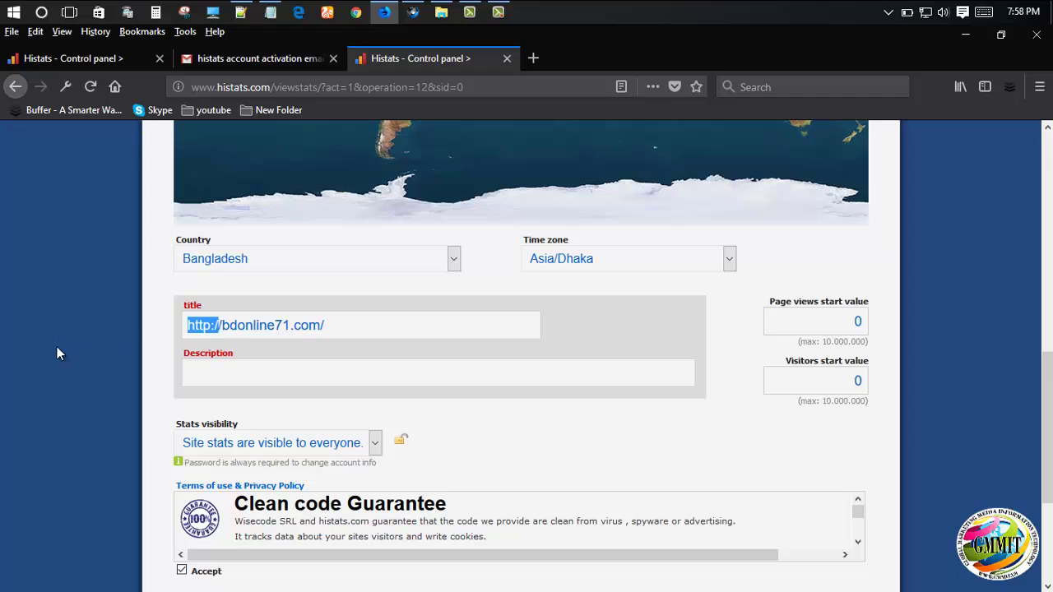
pyautogui.press('BackSpace')
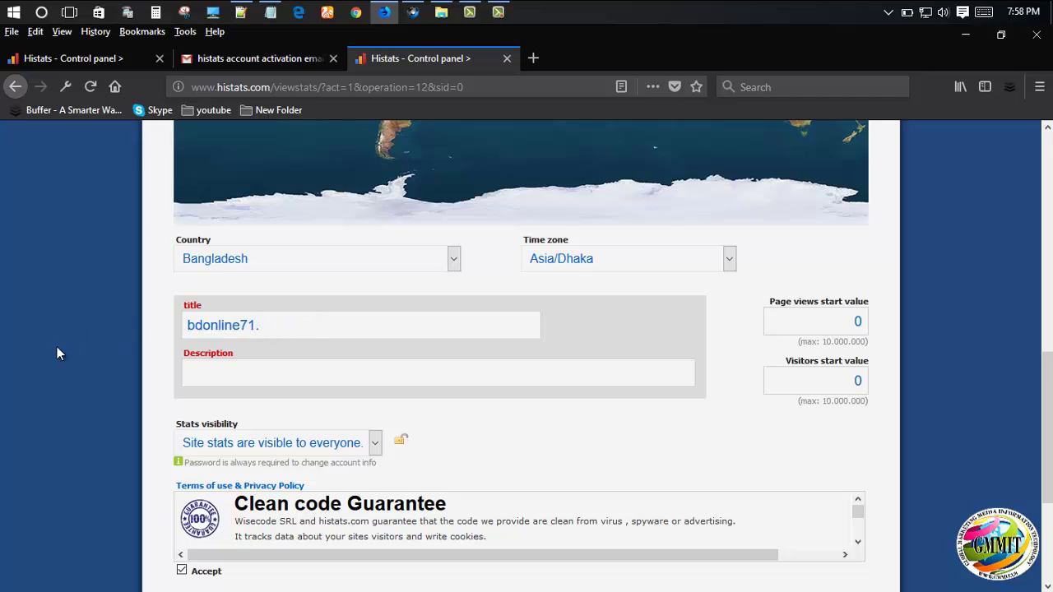
pyautogui.press('BackSpace')
pyautogui.write('http://bdonline71.com/')
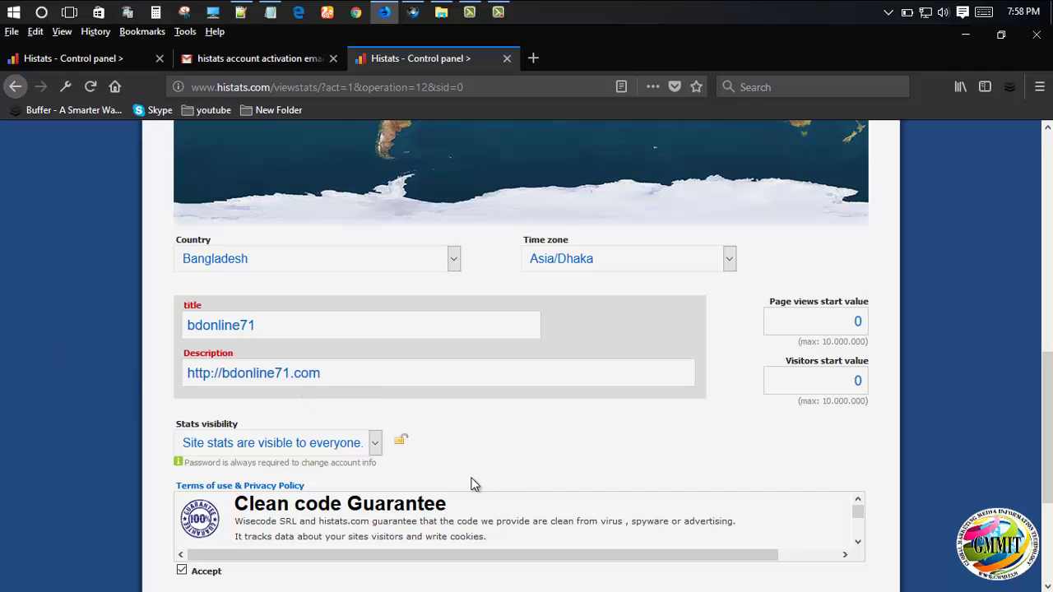
pyautogui.scroll(-2, 465, 458)
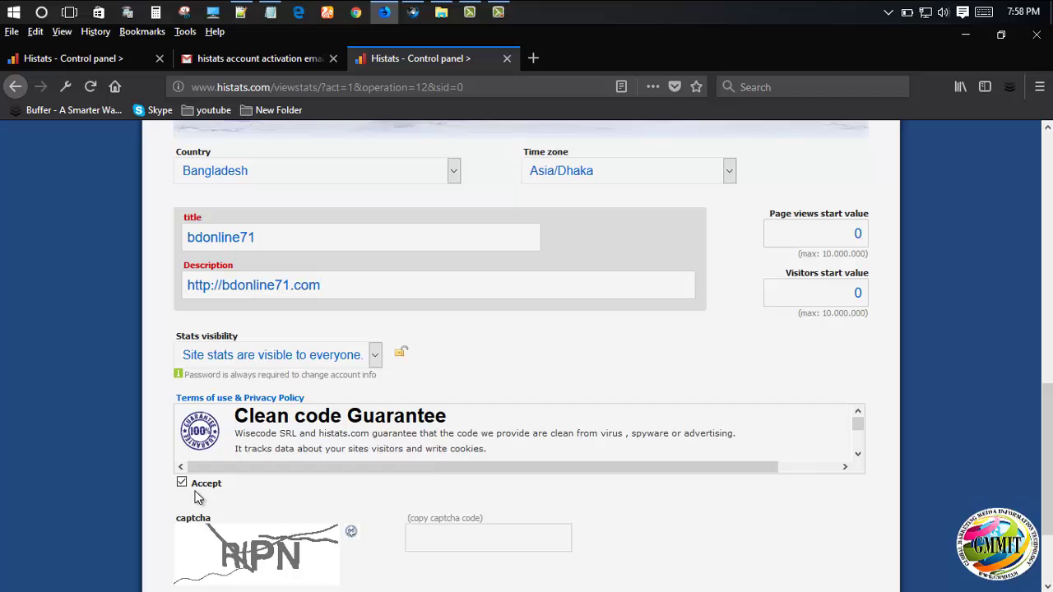
pyautogui.scroll(-3, 350, 516)
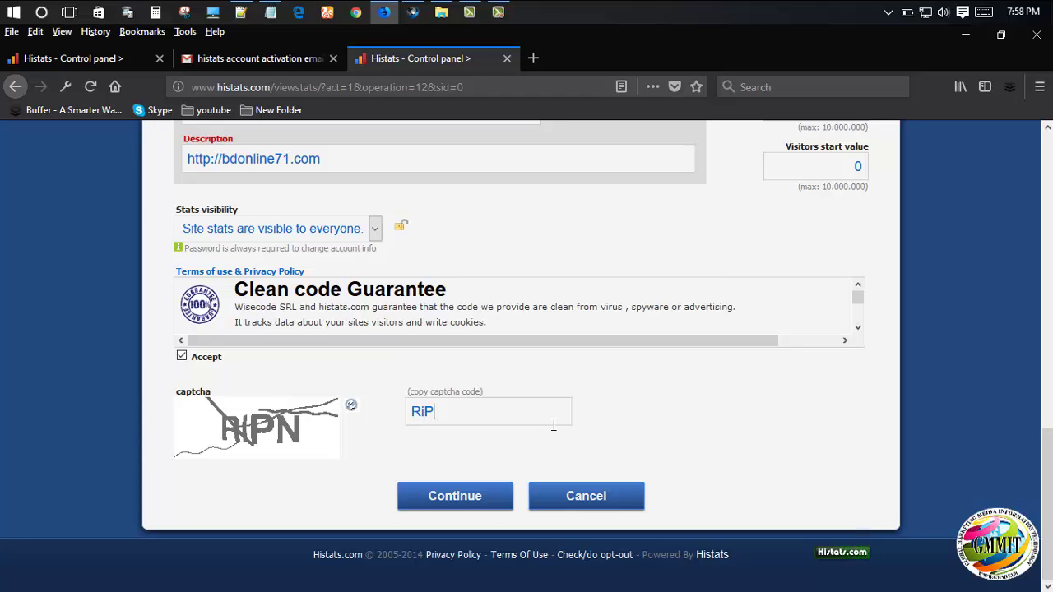
# - After the captcha rejection, enter a fresh captcha and resubmit, registering website 4011618
pyautogui.click(443, 495)
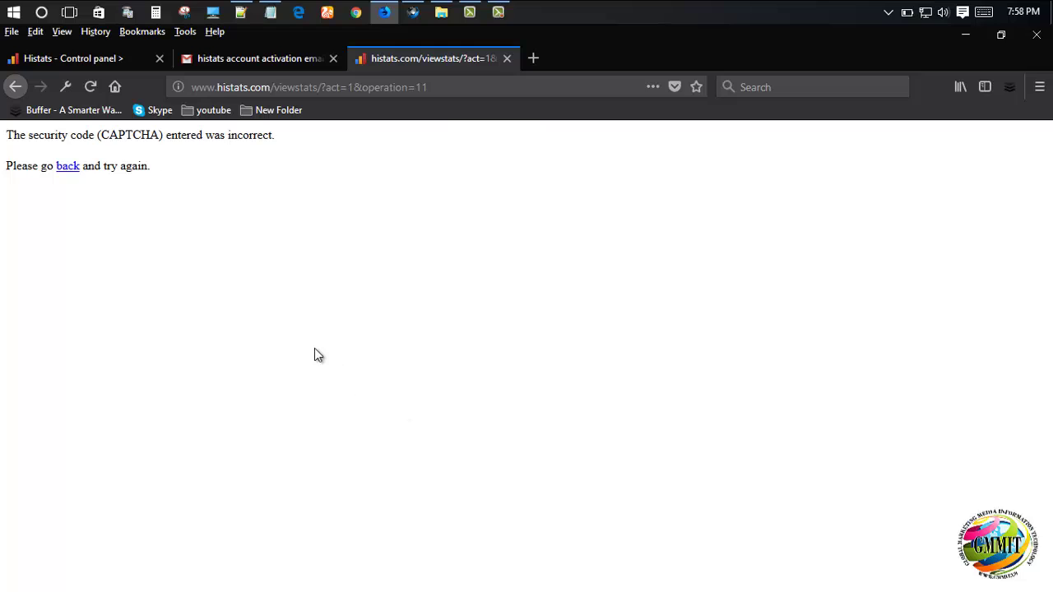
pyautogui.click(74, 168)
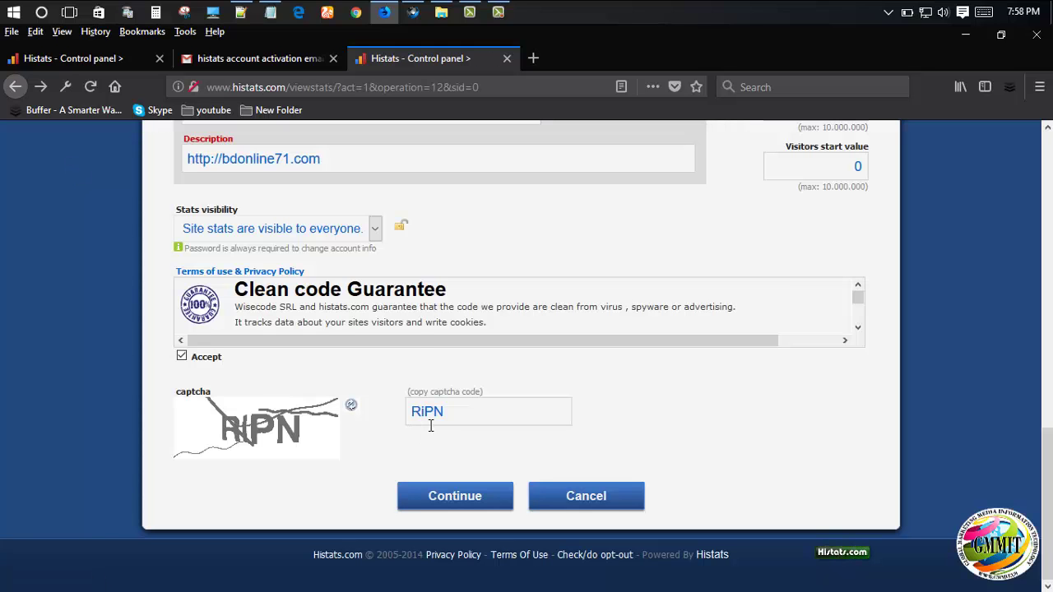
pyautogui.click(350, 406)
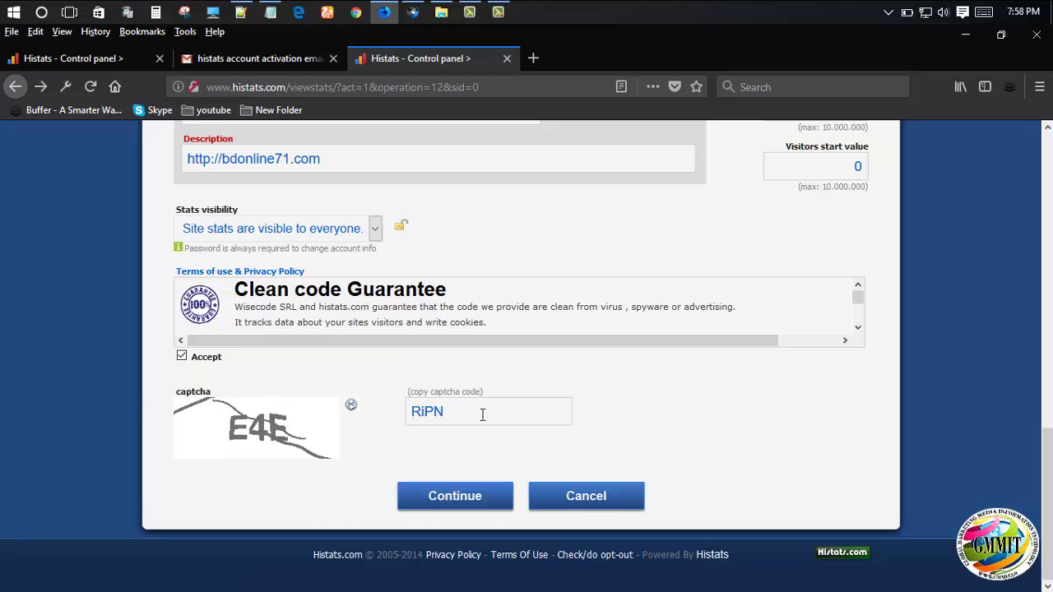
pyautogui.moveTo(482, 414); pyautogui.dragTo(185, 422)
pyautogui.write('E4E')
pyautogui.click(452, 500)
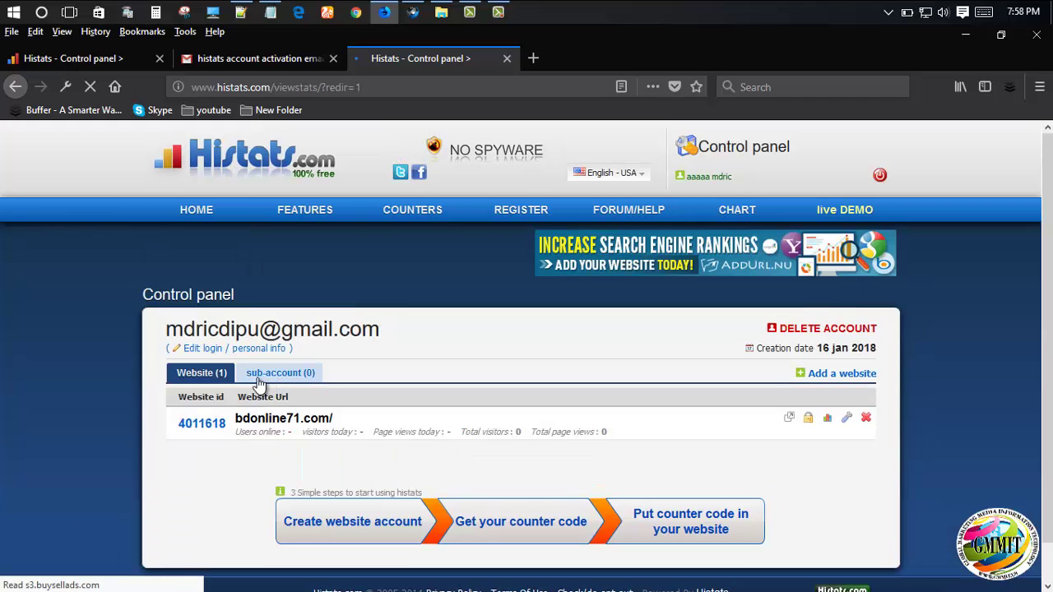
# - Open the stats Summary page for bdonline71.com (id 4011618) from the control panel
pyautogui.moveTo(175, 426); pyautogui.dragTo(225, 426)
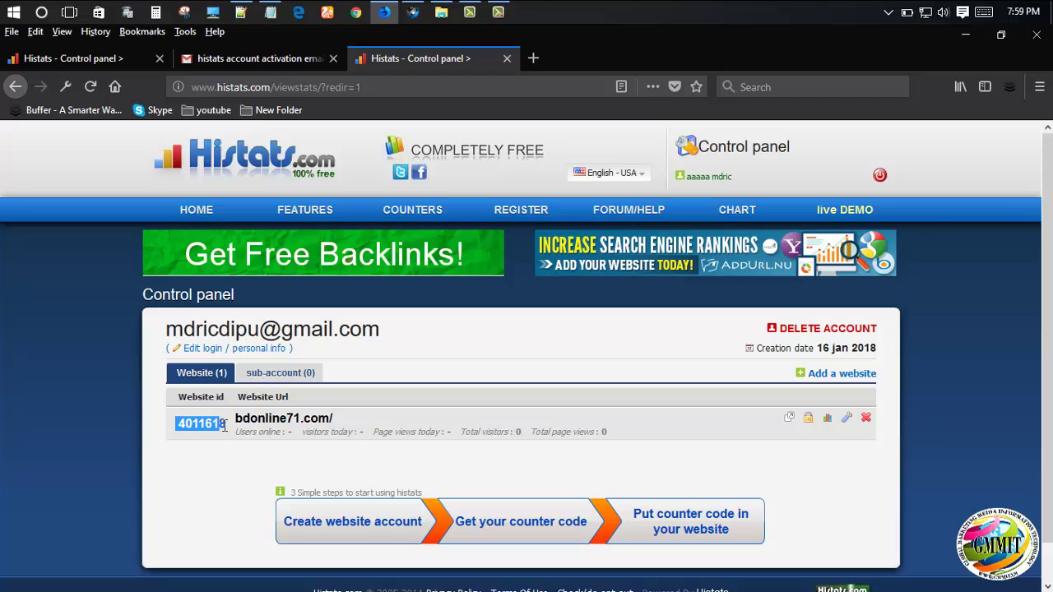
pyautogui.click(187, 505)
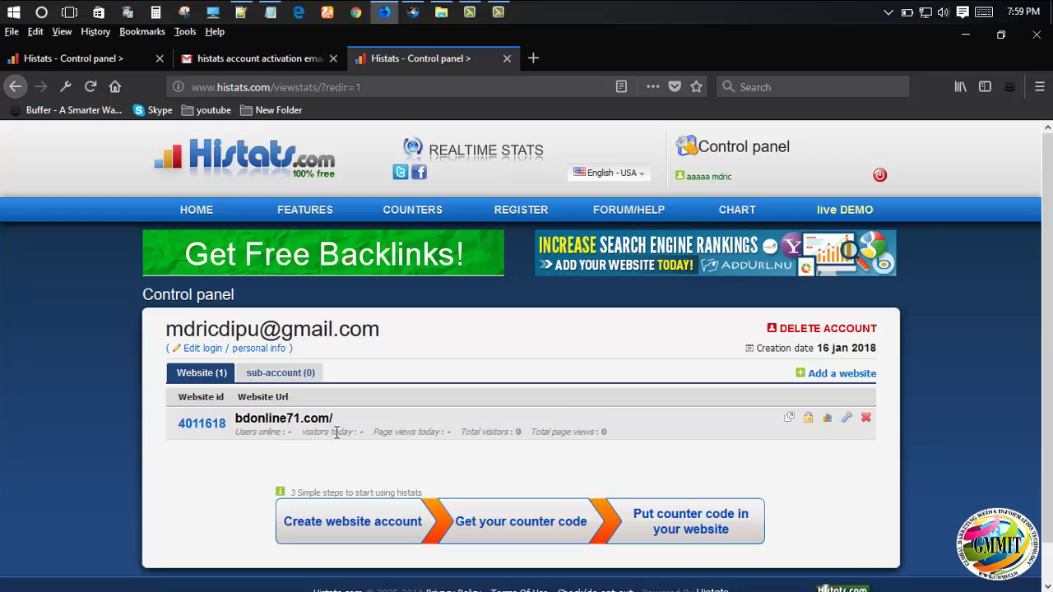
pyautogui.scroll(-1, 228, 433)
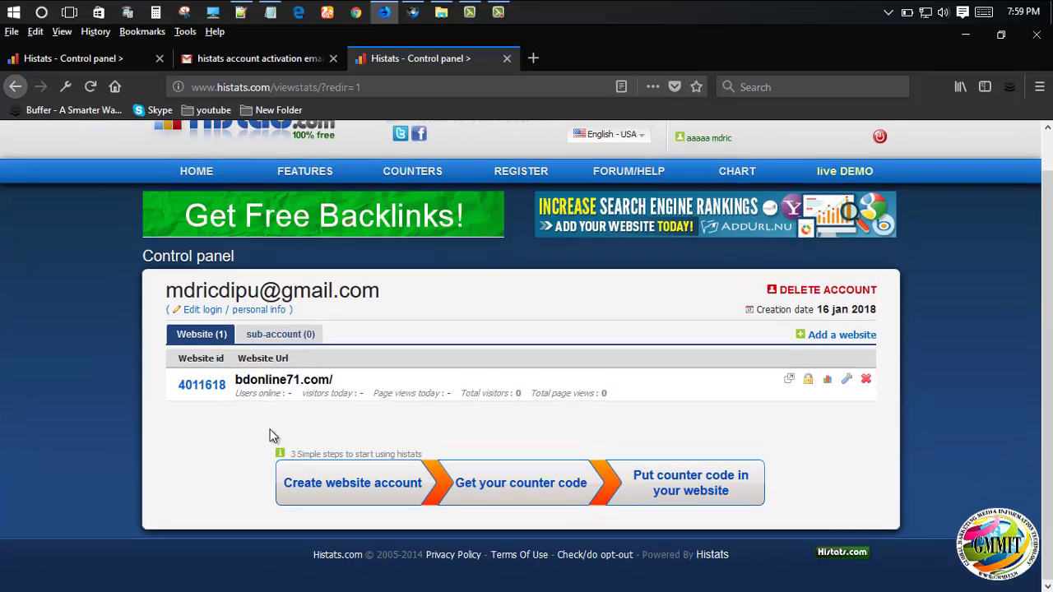
pyautogui.scroll(1, 274, 436)
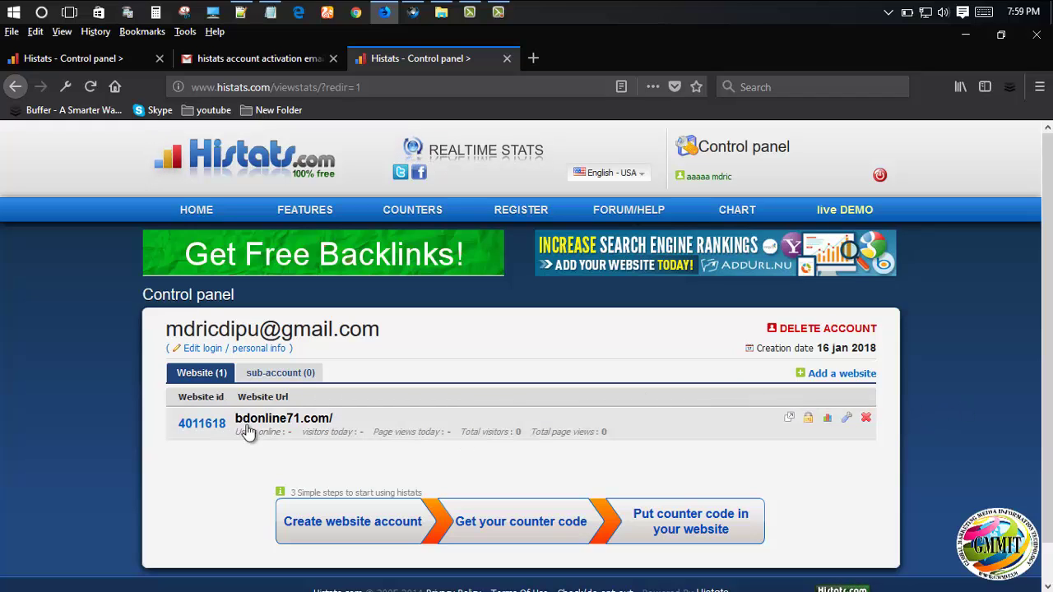
pyautogui.click(277, 421)
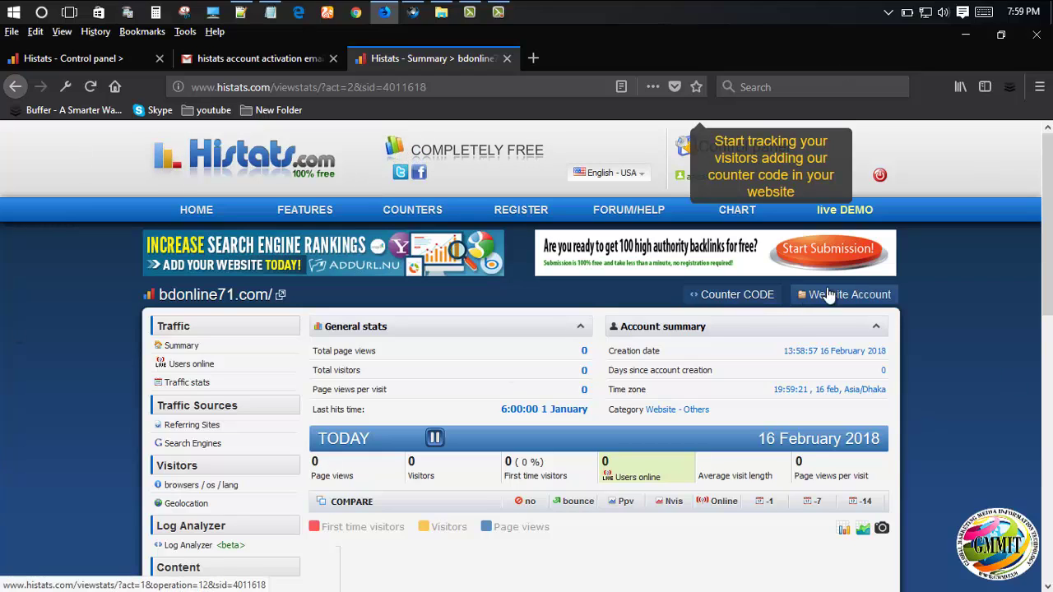
# - Go to Counter CODE for bdonline71.com and begin adding a new counter
pyautogui.click(739, 301)
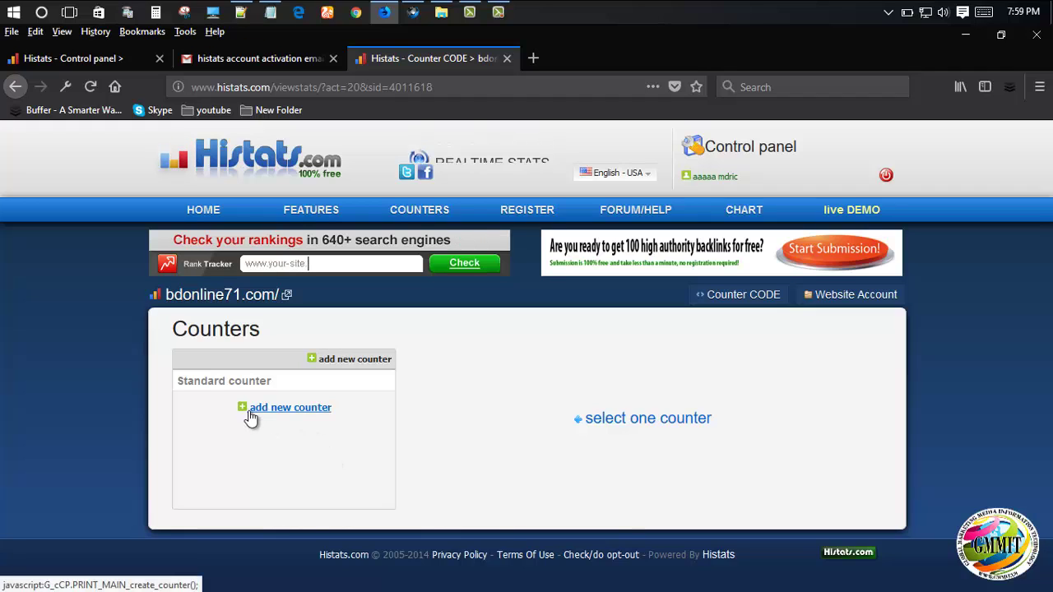
pyautogui.click(305, 415)
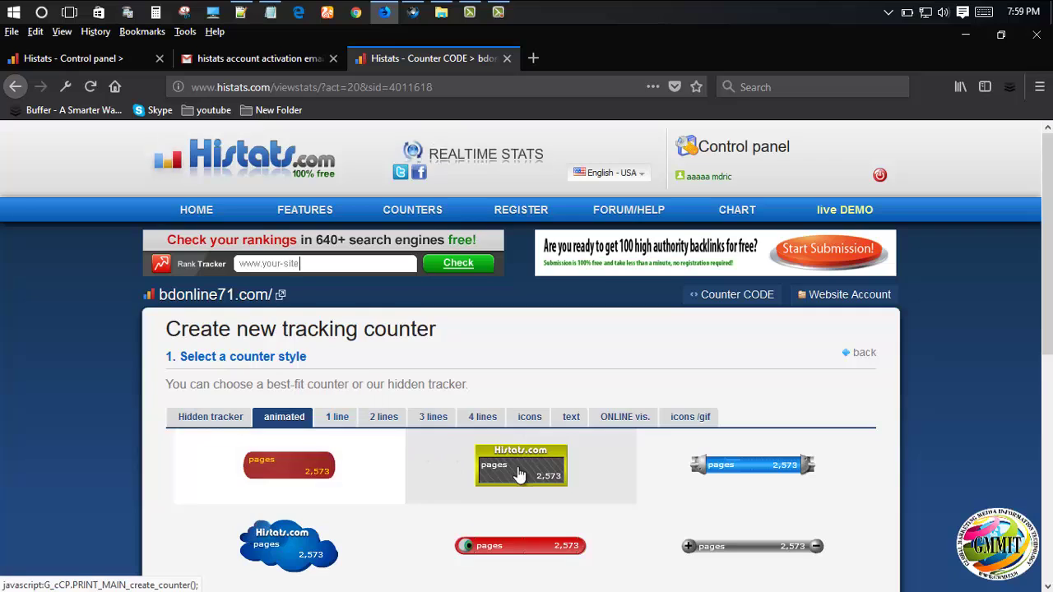
pyautogui.scroll(-5, 552, 453)
pyautogui.scroll(5, 792, 411)
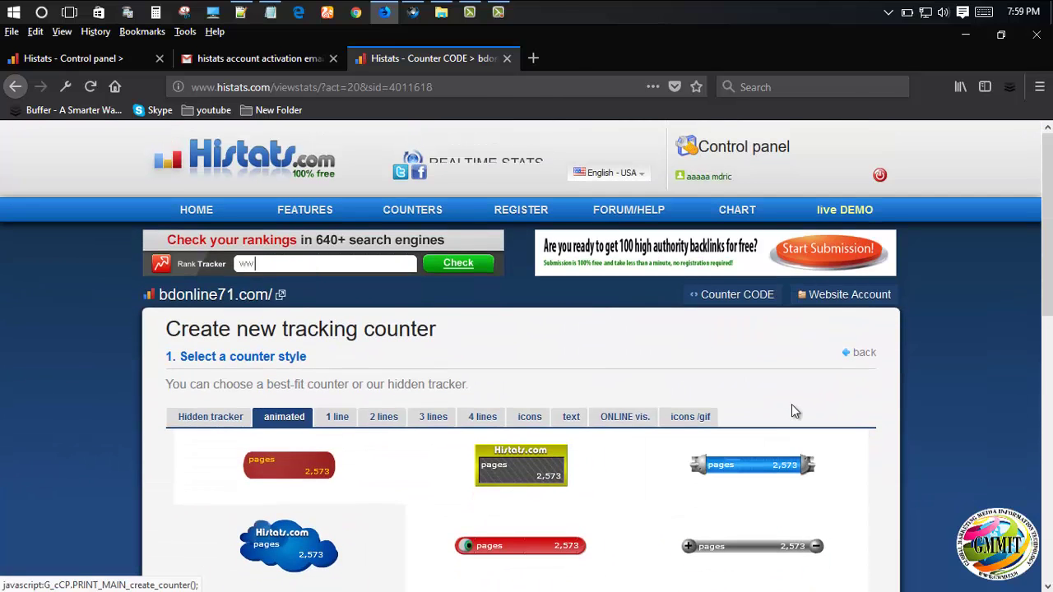
pyautogui.scroll(-4, 535, 446)
pyautogui.scroll(3, 535, 445)
pyautogui.scroll(1, 535, 447)
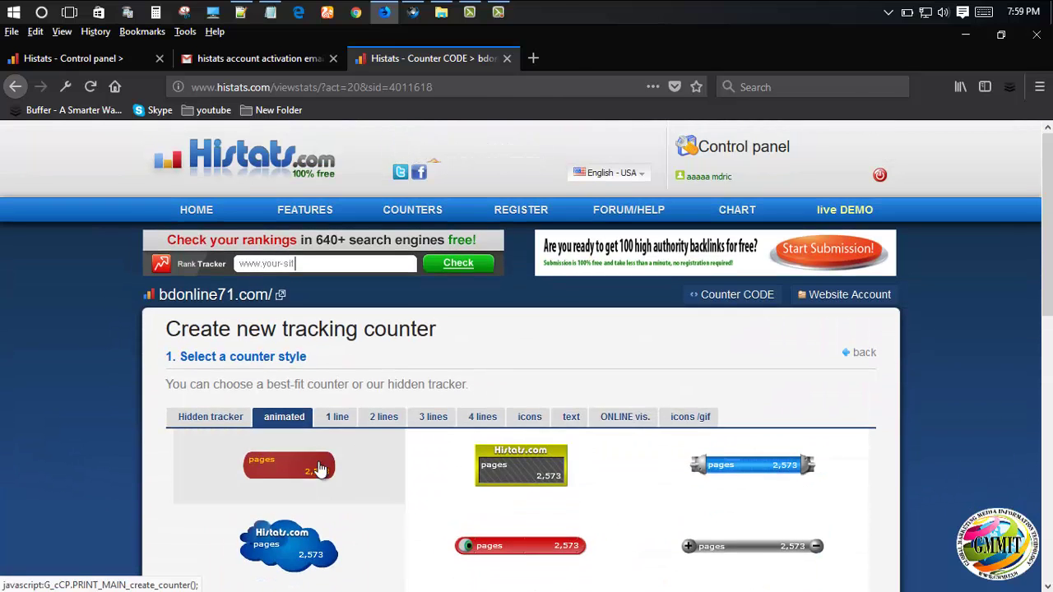
# - Choose the Hidden tracker style with a white background and save it as counter 4760547
pyautogui.click(184, 423)
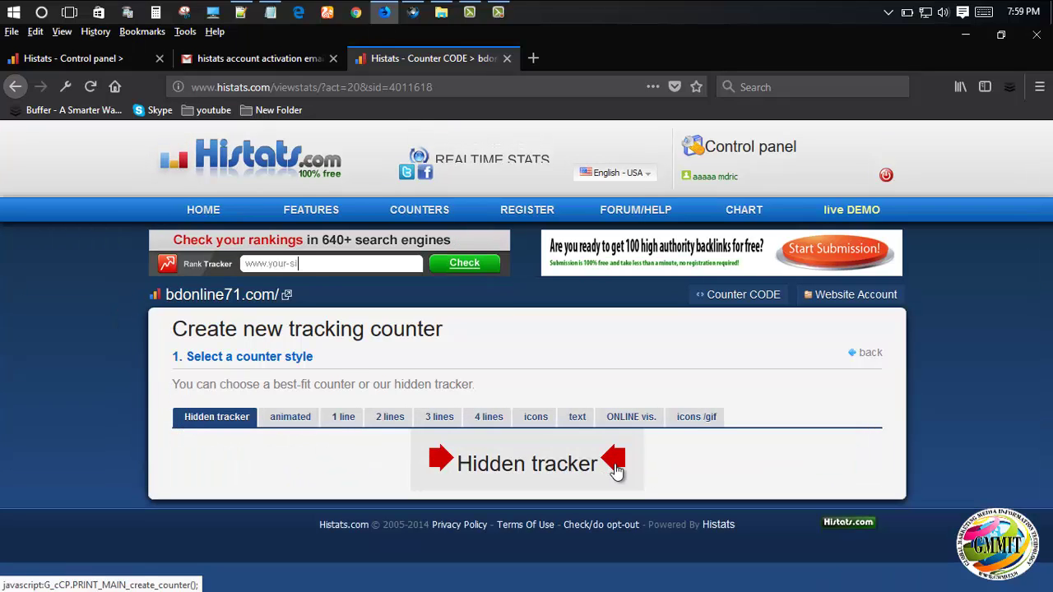
pyautogui.click(504, 488)
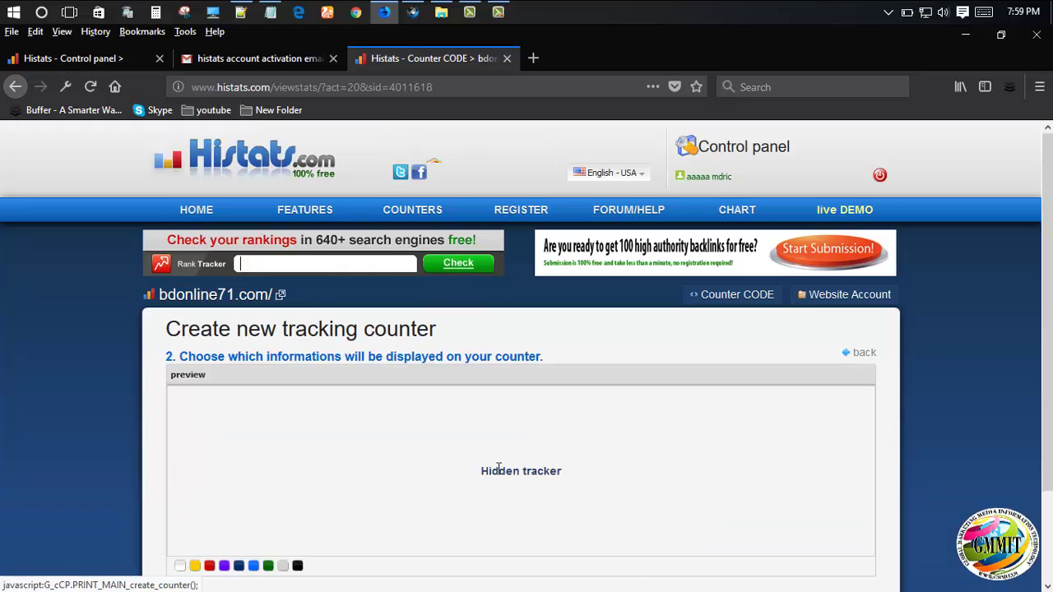
pyautogui.scroll(-2, 533, 469)
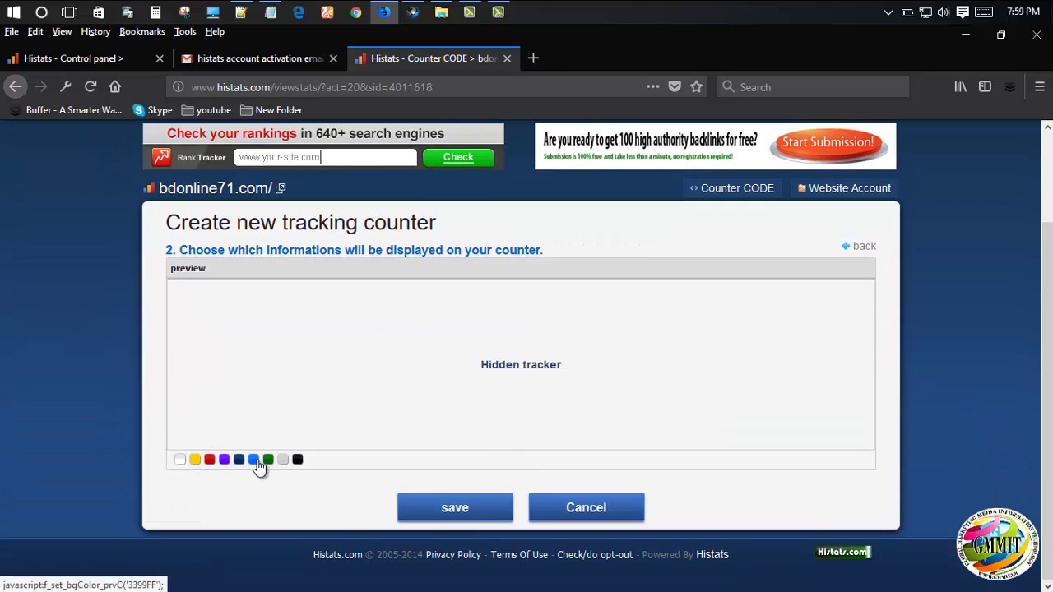
pyautogui.click(180, 460)
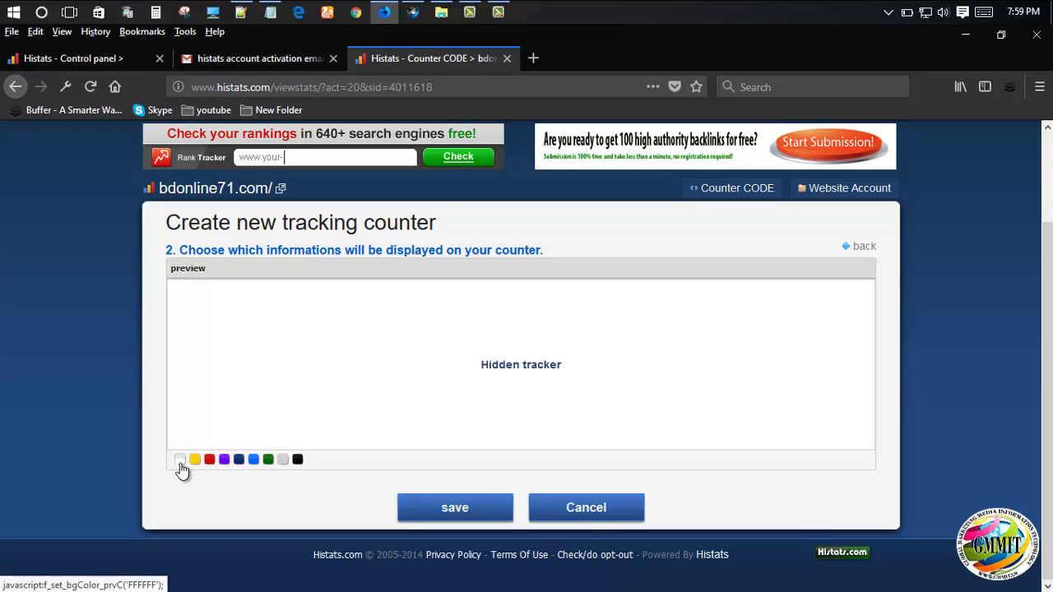
pyautogui.click(458, 510)
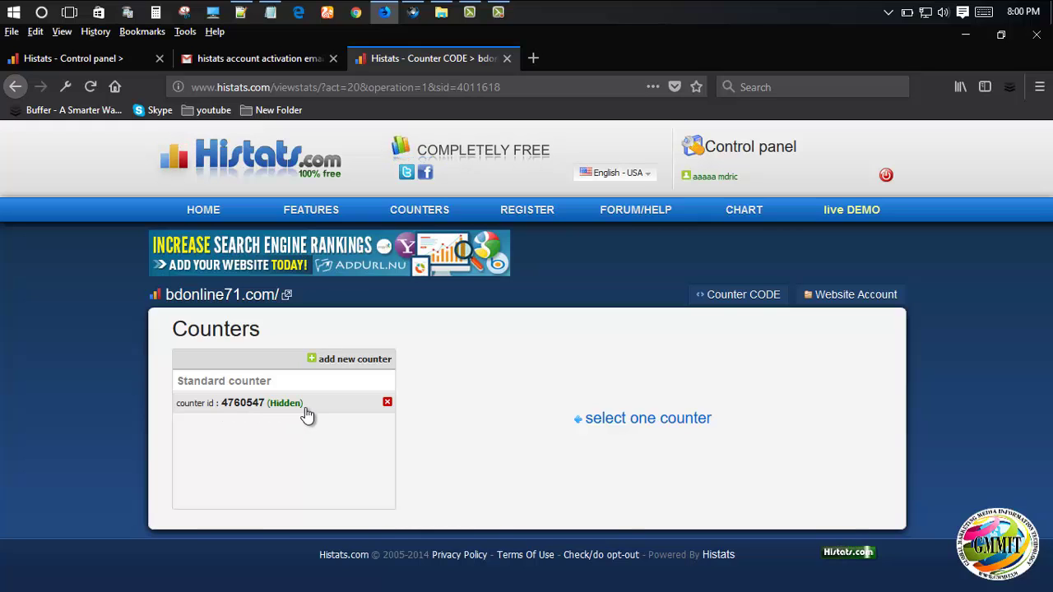
# - Open the hidden counter's Counter code and select the full tracking snippet for site 4011618
pyautogui.click(261, 411)
pyautogui.scroll(-2, 397, 414)
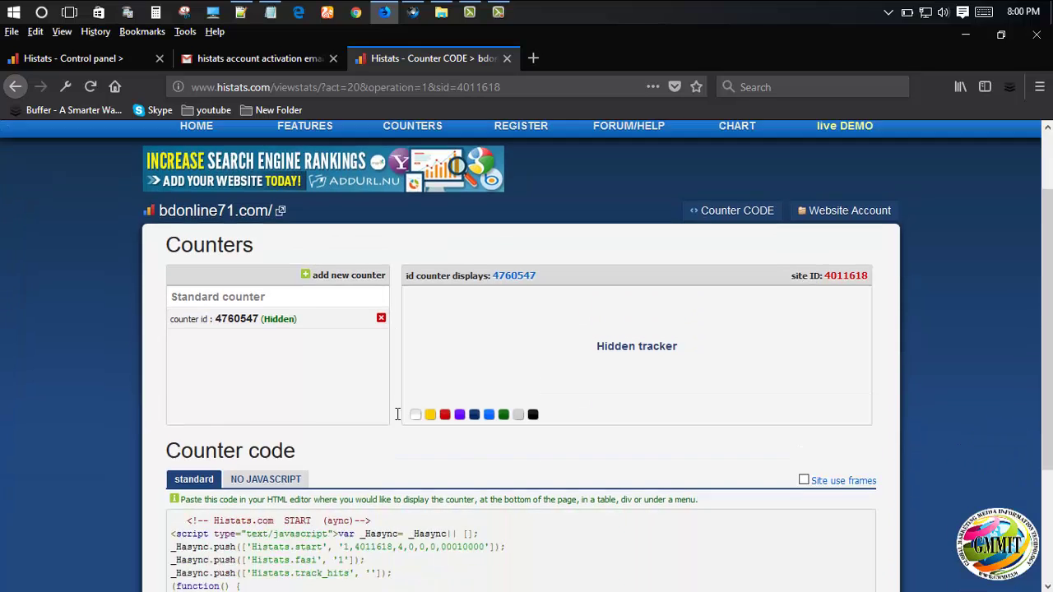
pyautogui.scroll(-4, 398, 414)
pyautogui.moveTo(172, 354); pyautogui.dragTo(96, 354)
pyautogui.moveTo(167, 351); pyautogui.dragTo(104, 328)
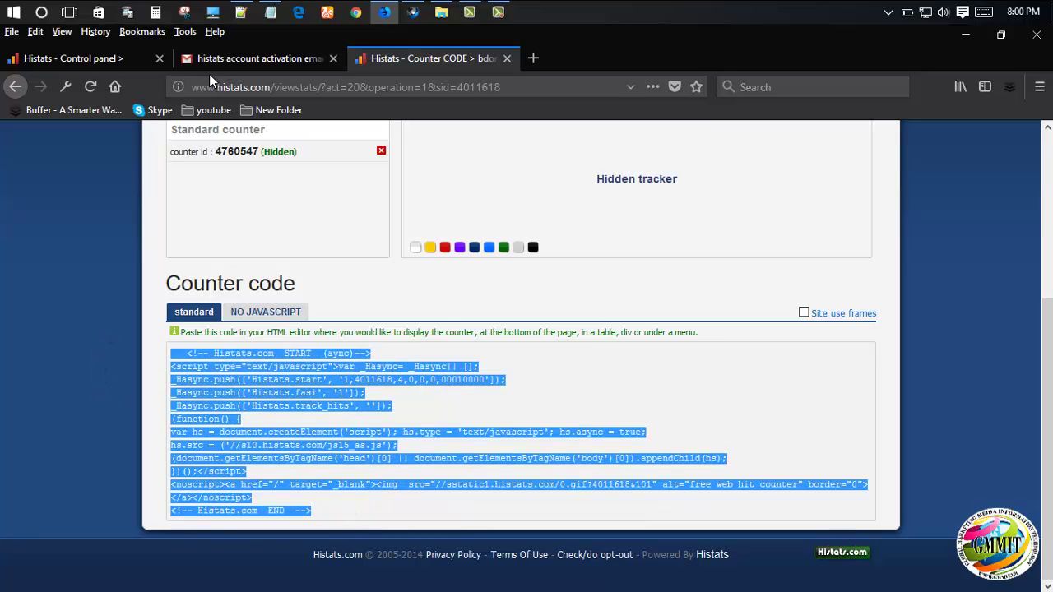
pyautogui.click(308, 484)
pyautogui.moveTo(323, 513); pyautogui.dragTo(94, 356)
pyautogui.click(176, 350)
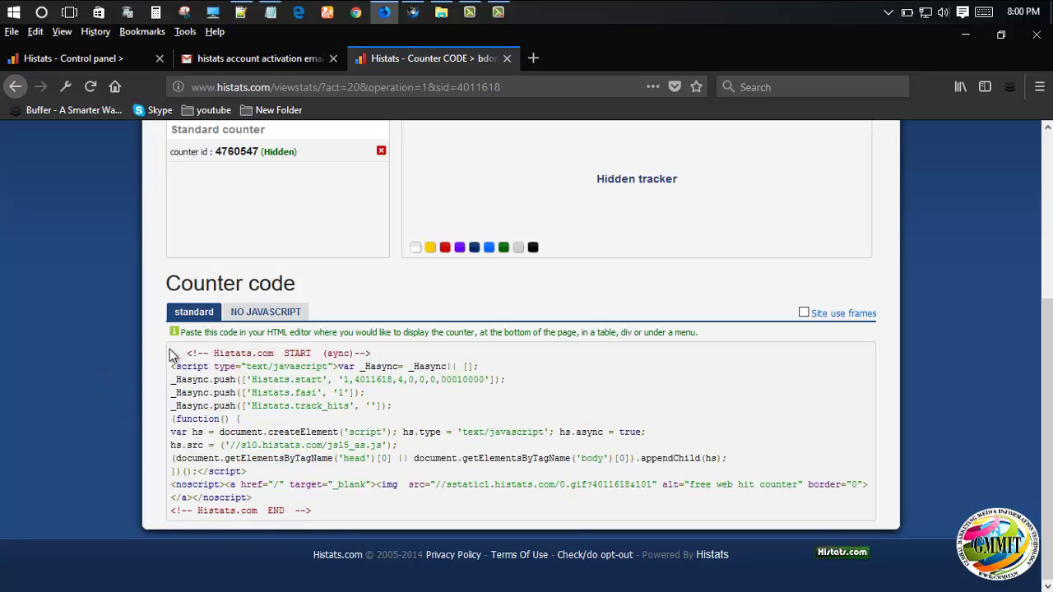
pyautogui.moveTo(169, 352); pyautogui.dragTo(321, 525)
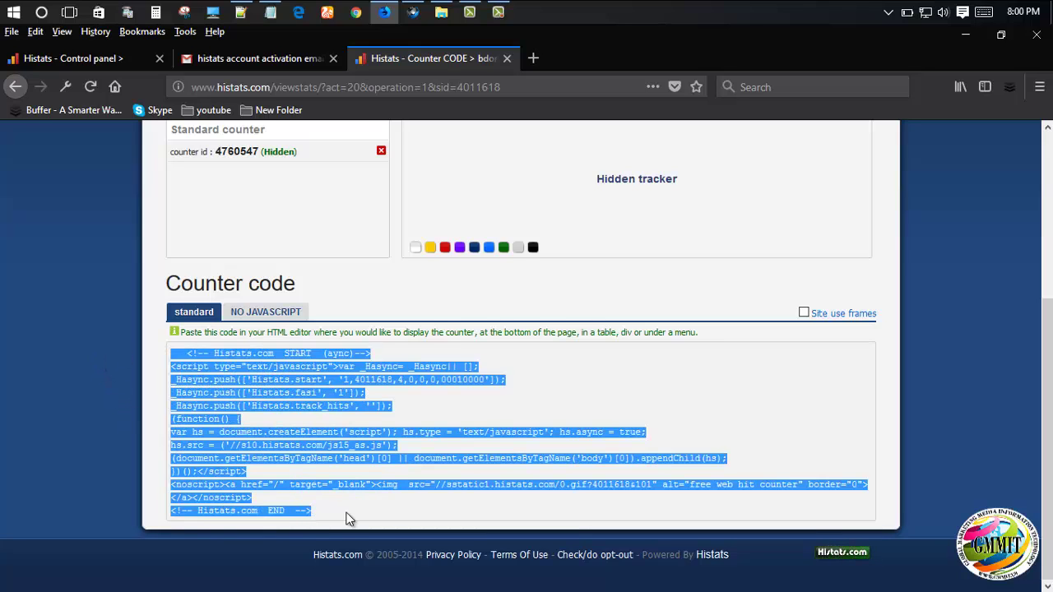
pyautogui.click(345, 518)
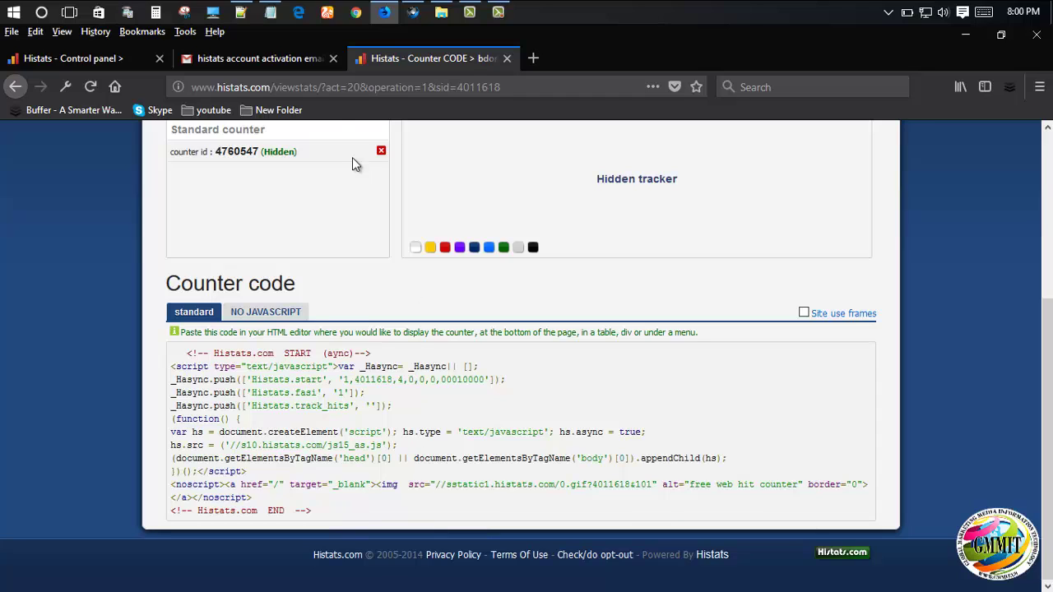
pyautogui.click(271, 12)
# - Select 'Insert Headers and Footers' on the first line of the Notepad notes
pyautogui.click(399, 288)
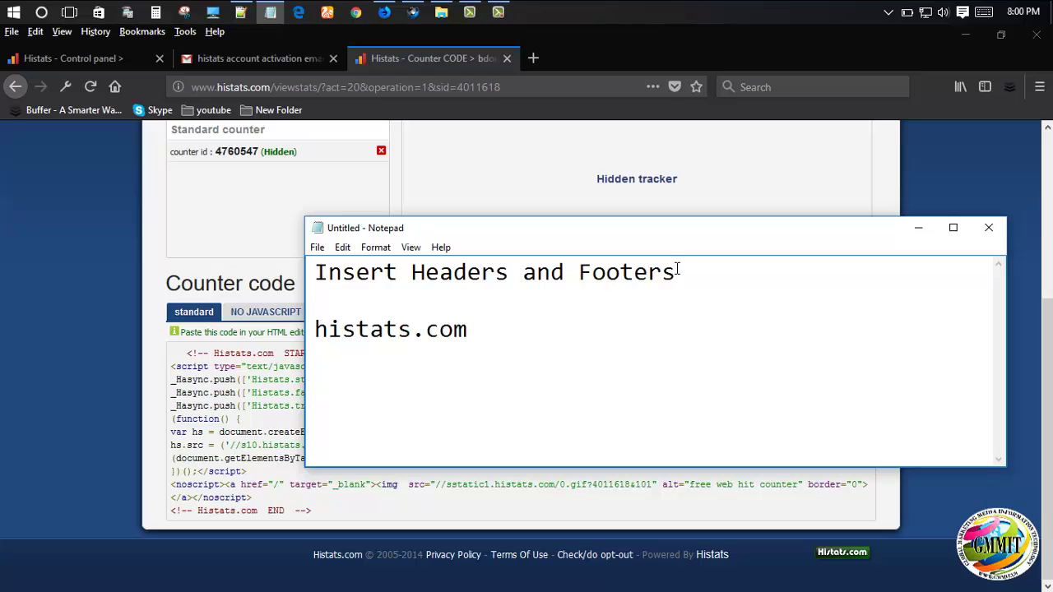
pyautogui.moveTo(676, 274); pyautogui.dragTo(314, 268)
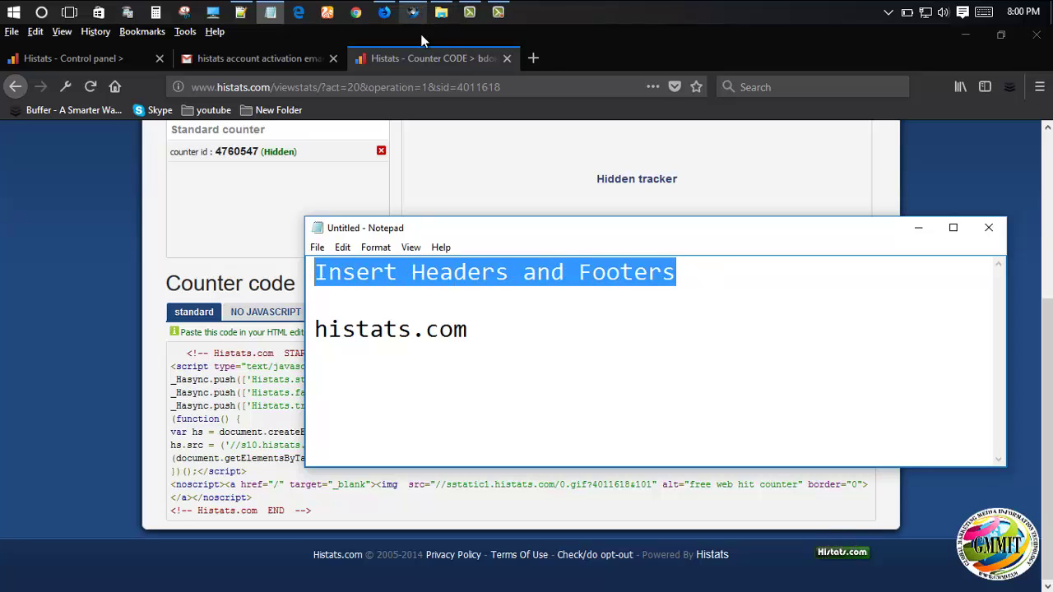
pyautogui.moveTo(676, 273); pyautogui.dragTo(229, 251)
pyautogui.hotkey('ctrl', 'c')
# - Switch to Cyberfox and open the Live Sports Stream site's WordPress Dashboard from the admin bar
pyautogui.click(413, 12)
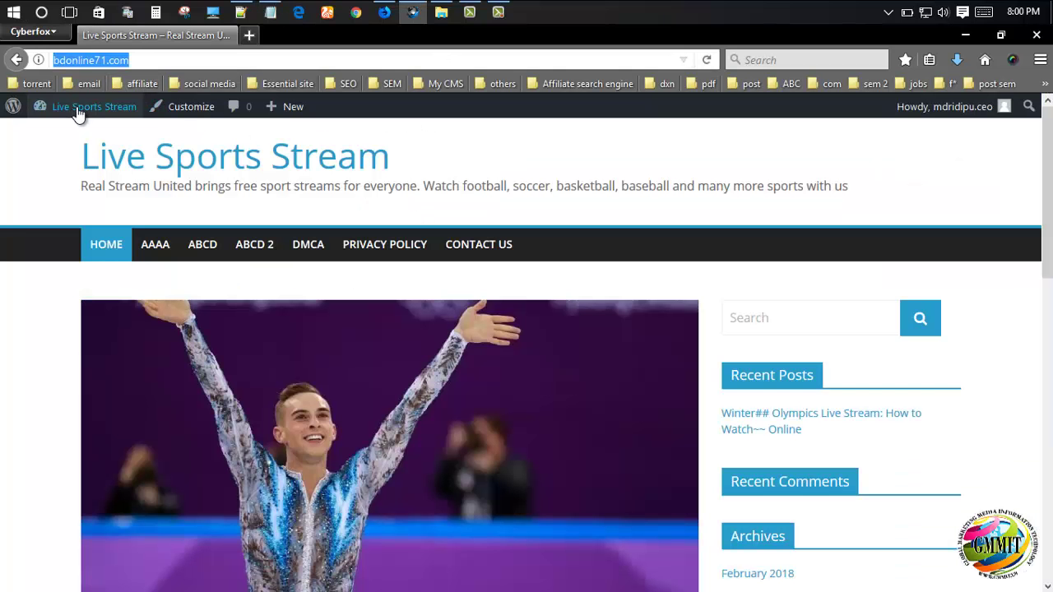
pyautogui.moveTo(73, 116)
pyautogui.scroll(-4, 952, 446)
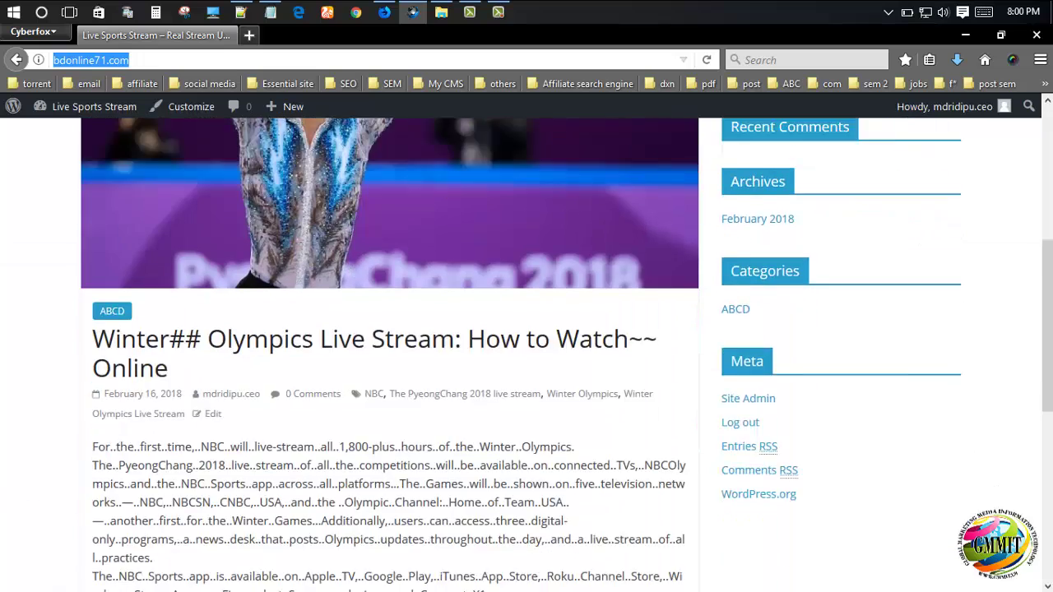
pyautogui.scroll(4, 106, 468)
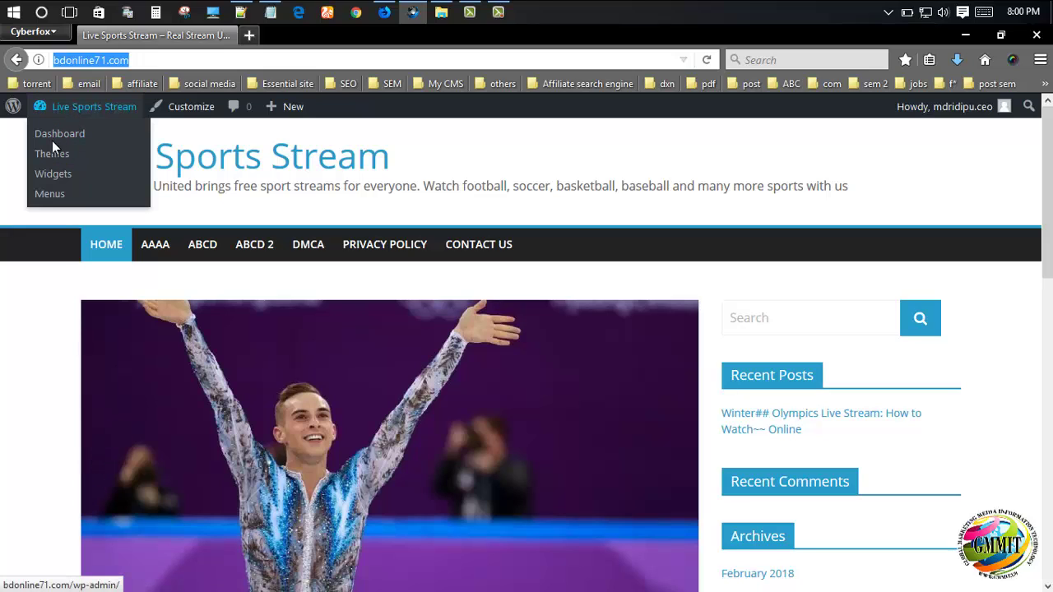
pyautogui.click(57, 134)
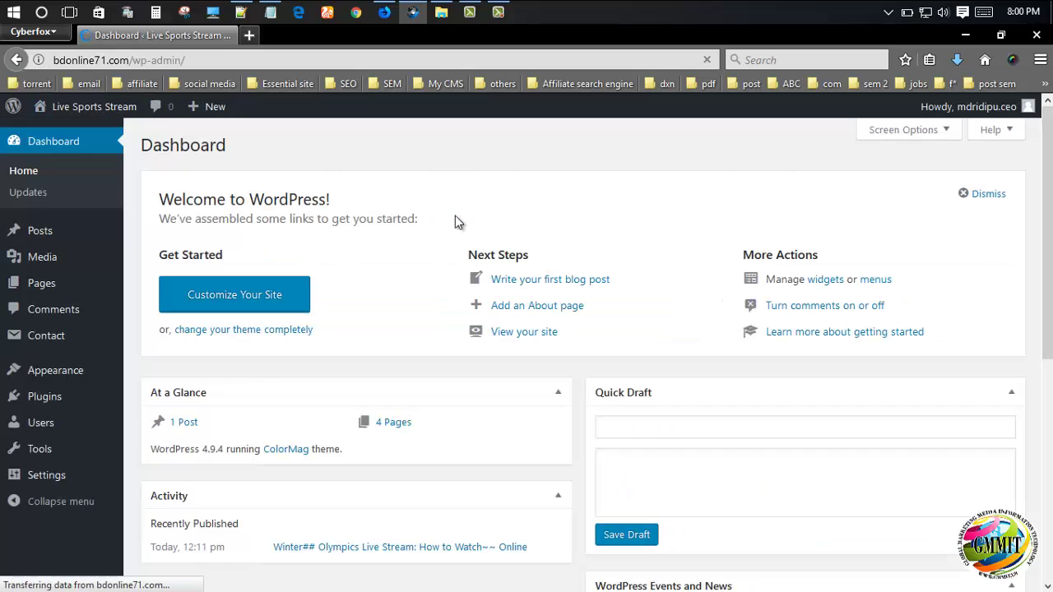
# - Search Plugins > Add New for the pasted name 'Insert Headers and Footers'
pyautogui.moveTo(61, 396)
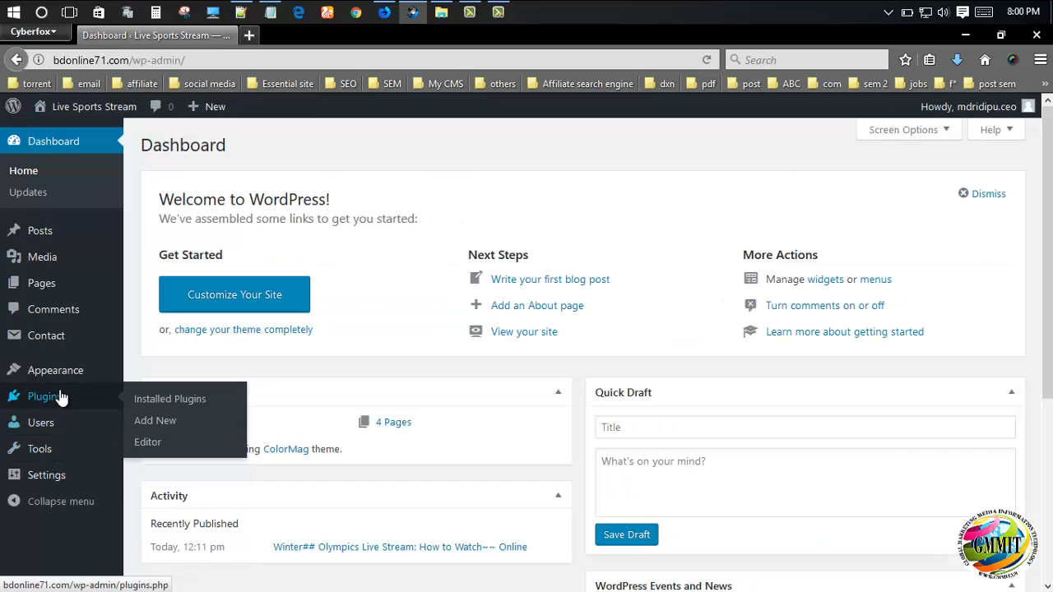
pyautogui.click(154, 421)
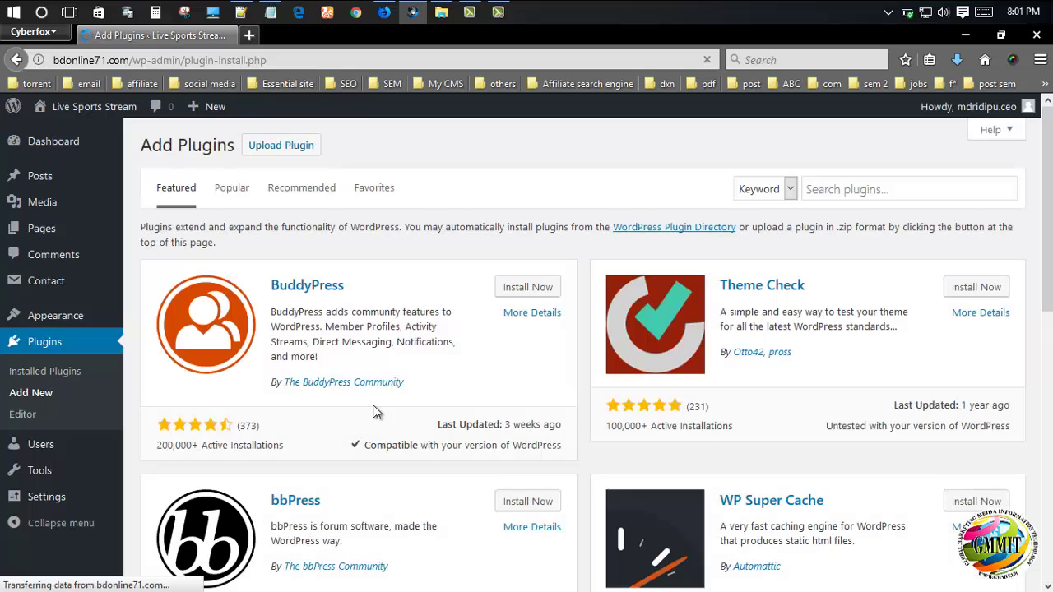
pyautogui.click(877, 190)
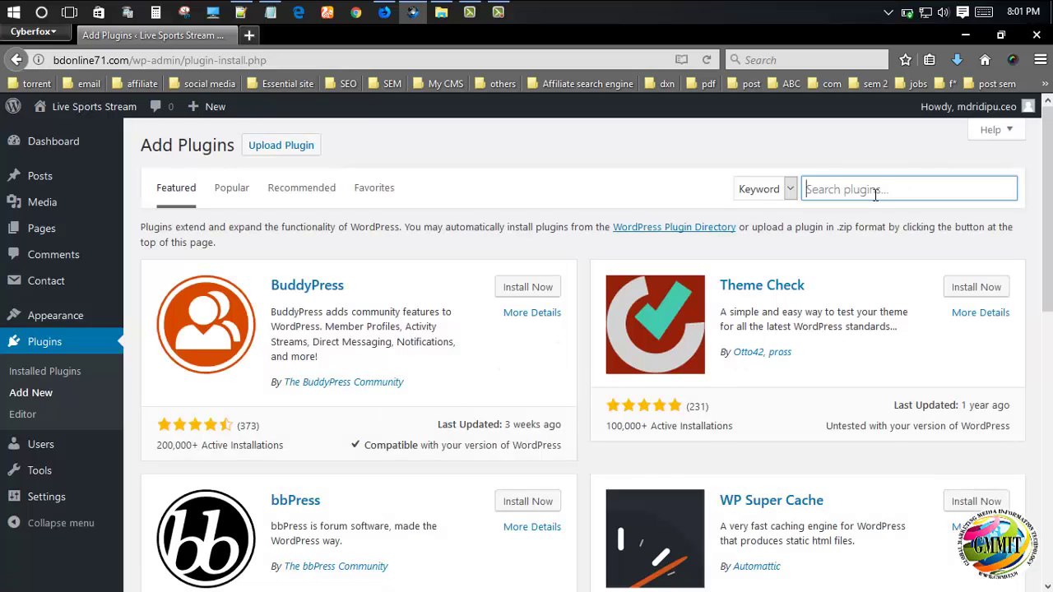
pyautogui.hotkey('ctrl', 'v')
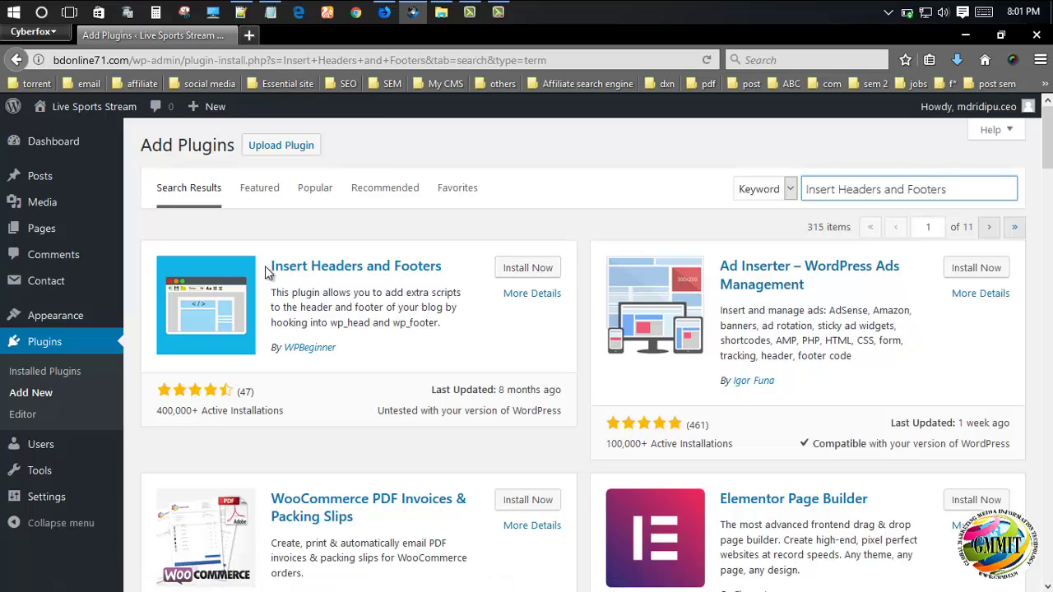
# - Install and activate the Insert Headers and Footers plugin by WPBeginner
pyautogui.moveTo(268, 273); pyautogui.dragTo(469, 273)
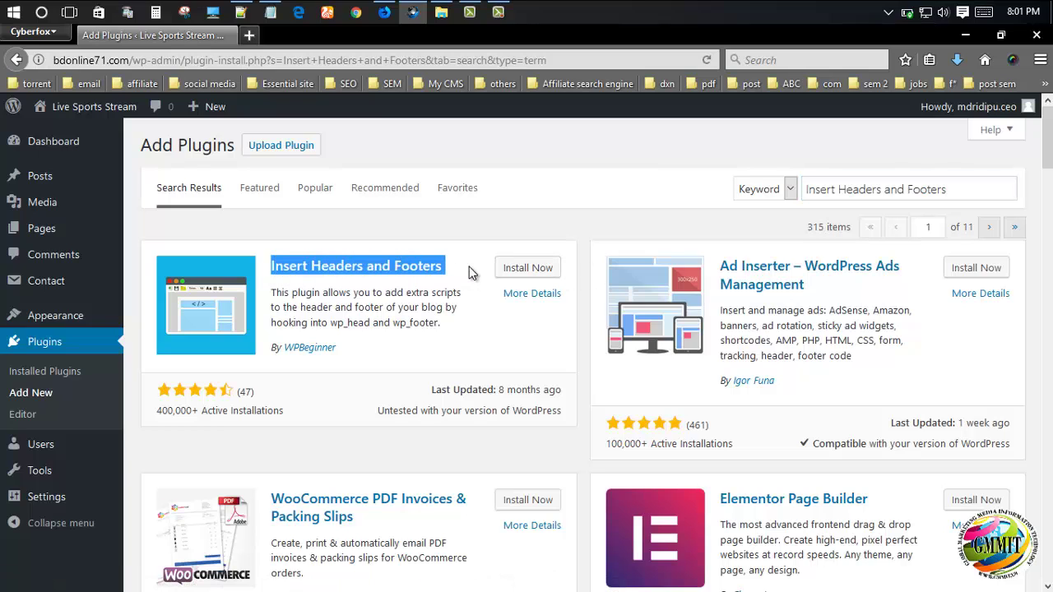
pyautogui.click(526, 268)
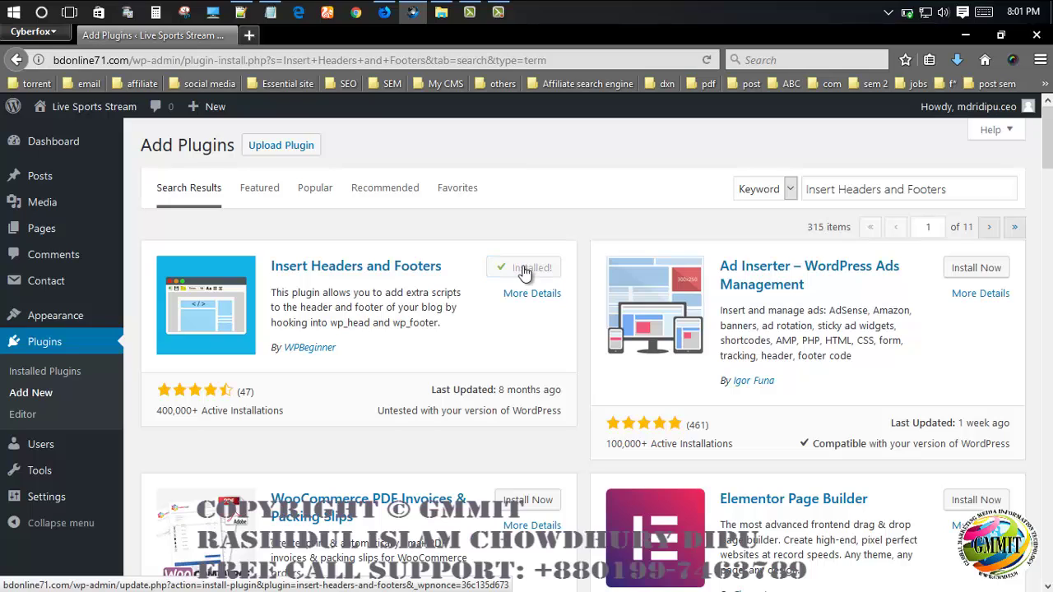
pyautogui.click(534, 269)
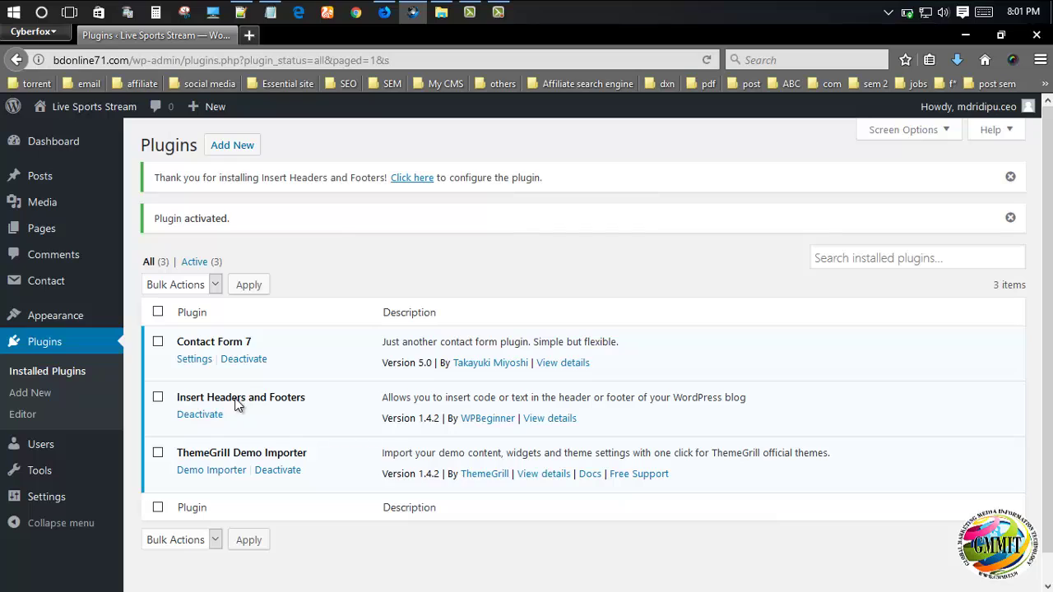
# - Go to the Insert Headers and Footers settings page
pyautogui.moveTo(31, 498)
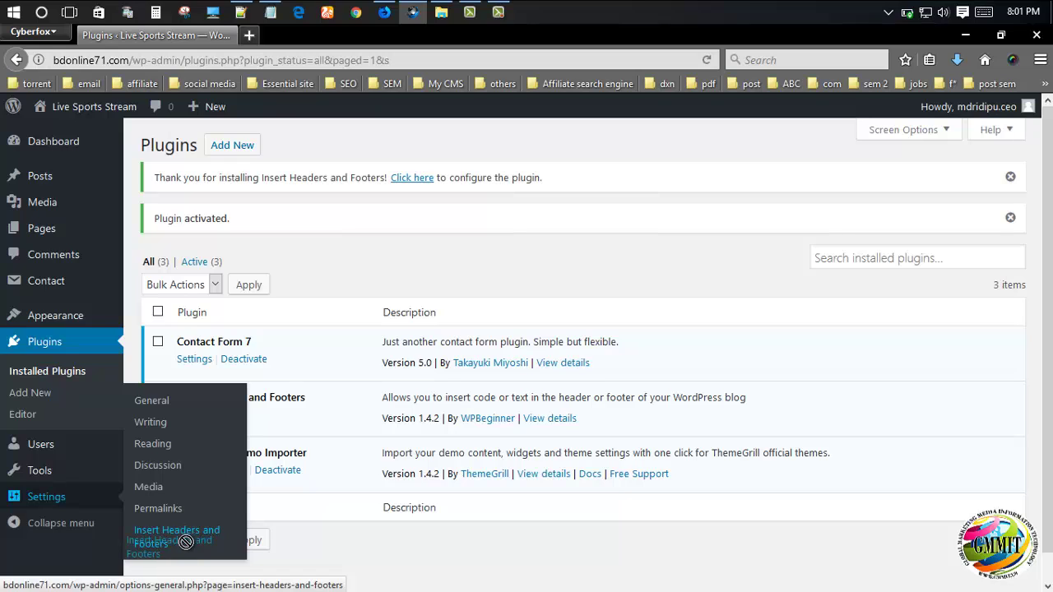
pyautogui.moveTo(186, 542)
pyautogui.mouseDown()
pyautogui.moveTo(206, 523)
pyautogui.moveTo(194, 548)
pyautogui.moveTo(200, 521)
pyautogui.moveTo(193, 536)
pyautogui.moveTo(203, 543)
pyautogui.mouseUp()
pyautogui.click(148, 540)
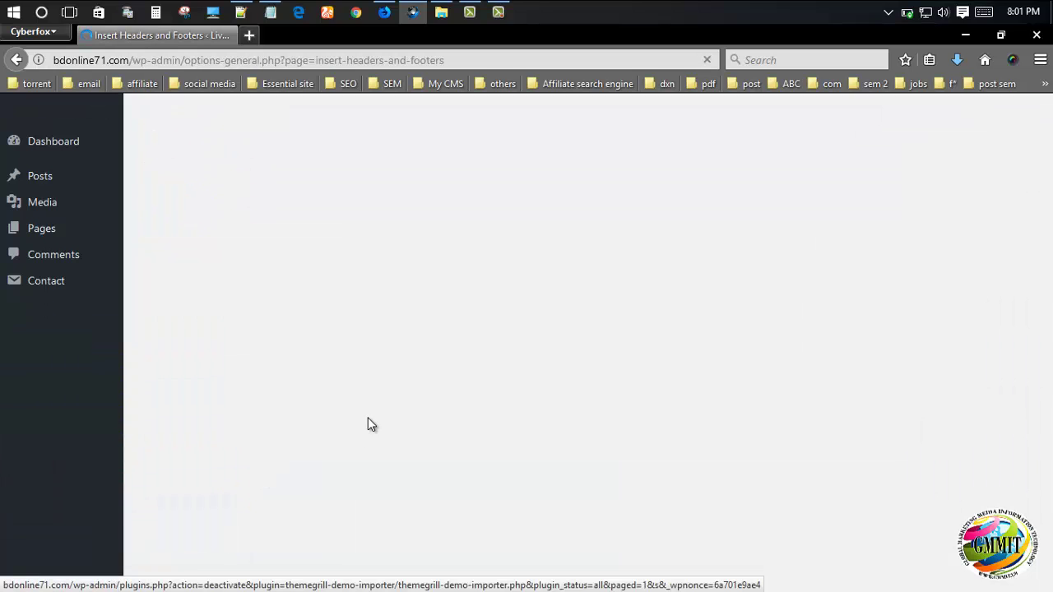
pyautogui.scroll(-3, 251, 448)
pyautogui.scroll(1, 240, 452)
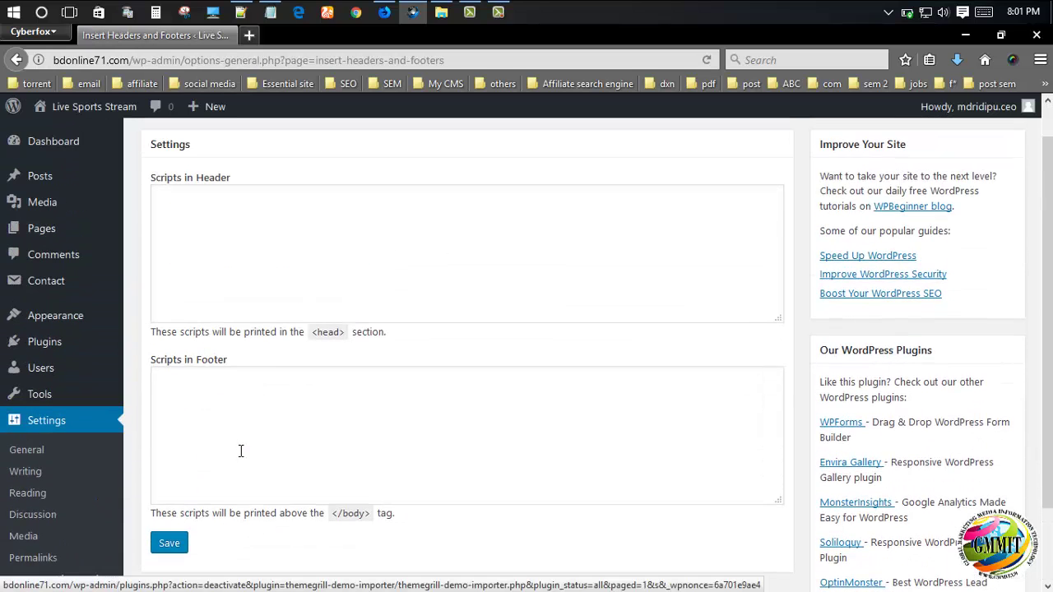
# - Copy the Histats counter code and paste it into the Scripts in Footer box
pyautogui.click(383, 11)
pyautogui.moveTo(184, 358)
pyautogui.mouseDown()
pyautogui.moveTo(263, 429)
pyautogui.moveTo(357, 547)
pyautogui.moveTo(296, 512)
pyautogui.moveTo(189, 393)
pyautogui.moveTo(171, 355)
pyautogui.mouseUp()
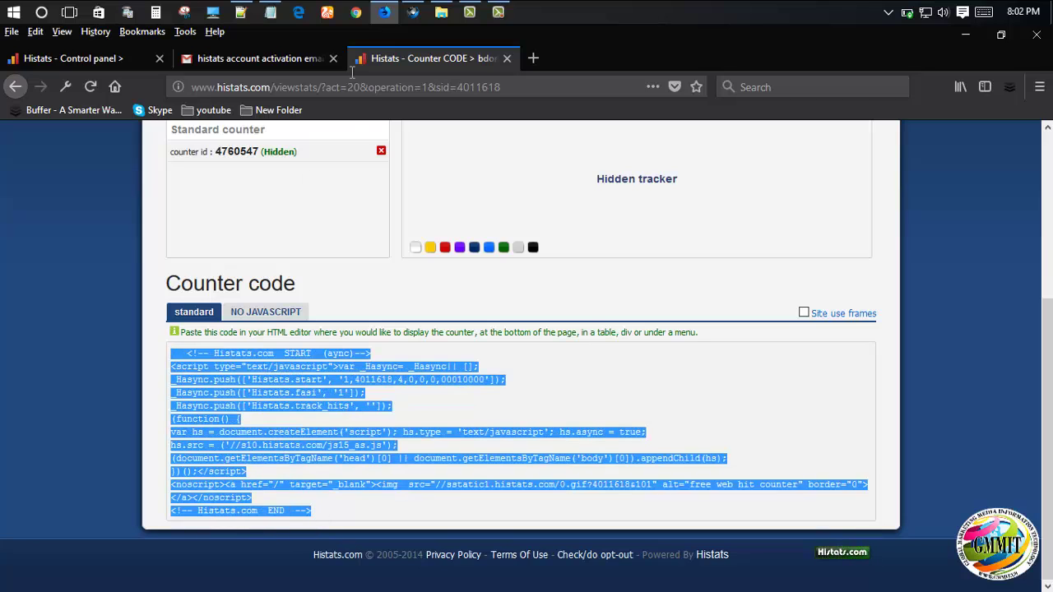
pyautogui.click(413, 11)
pyautogui.click(189, 385)
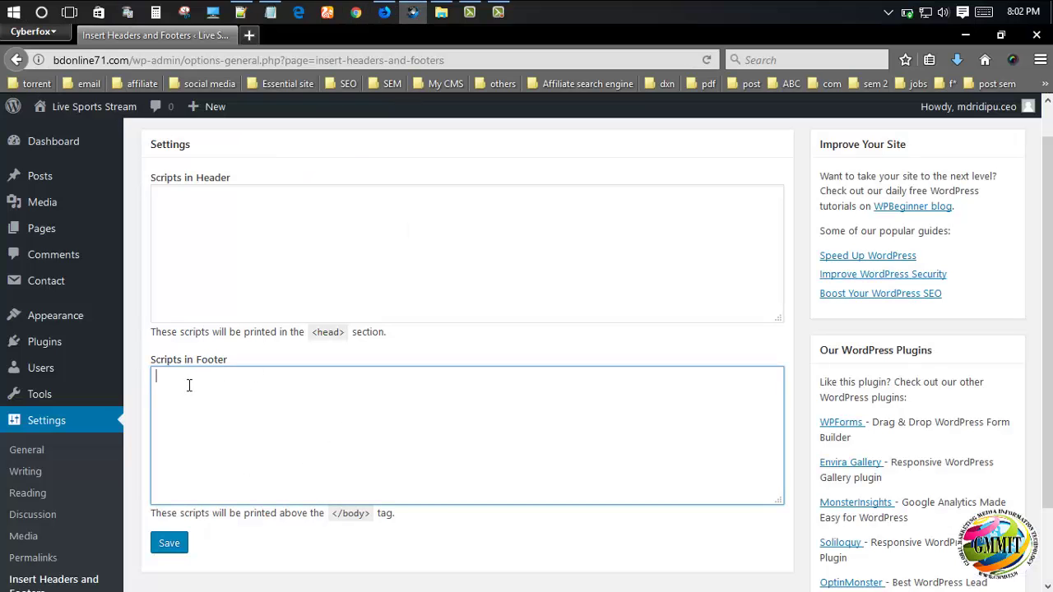
pyautogui.hotkey('ctrl', 'v')
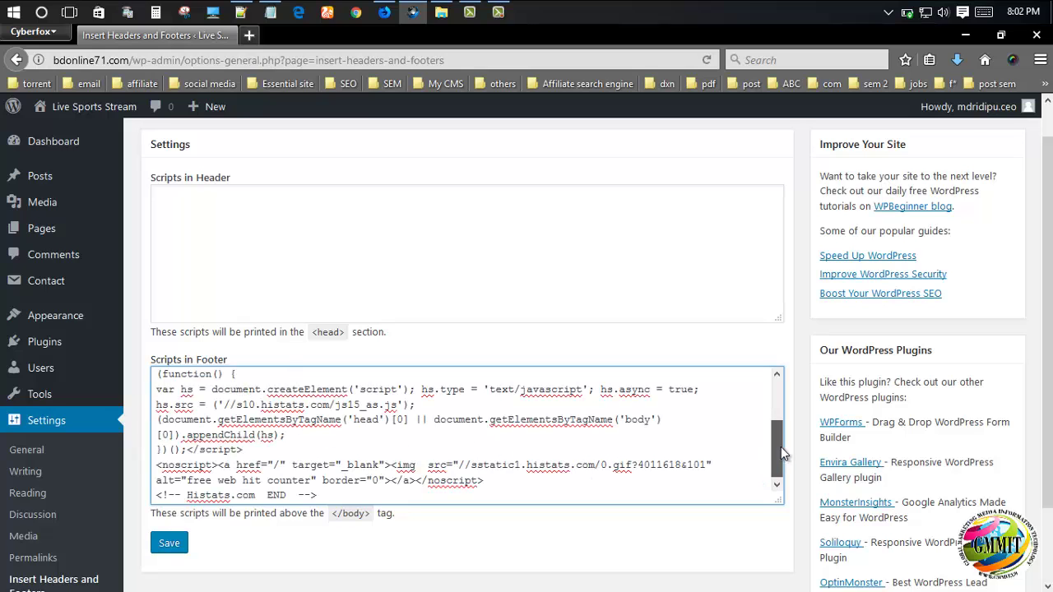
# - Enlarge the footer script box and save the settings, confirming 'Settings Saved.'
pyautogui.moveTo(781, 447)
pyautogui.mouseDown()
pyautogui.moveTo(780, 403)
pyautogui.moveTo(779, 460)
pyautogui.mouseUp()
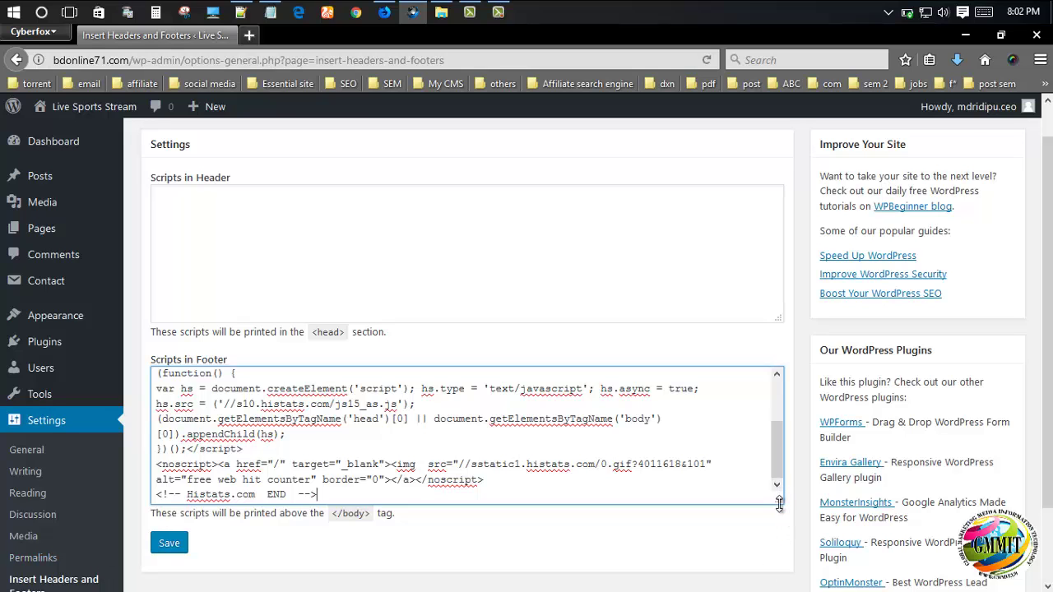
pyautogui.moveTo(777, 538); pyautogui.dragTo(769, 576)
pyautogui.moveTo(691, 569); pyautogui.dragTo(369, 462)
pyautogui.click(412, 466)
pyautogui.scroll(-3, 412, 465)
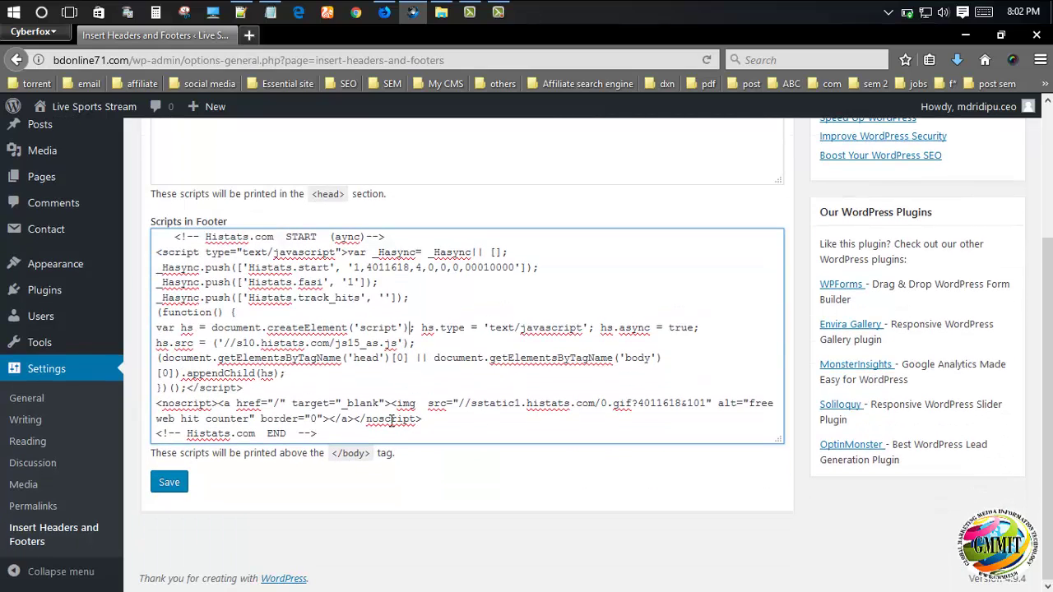
pyautogui.click(168, 484)
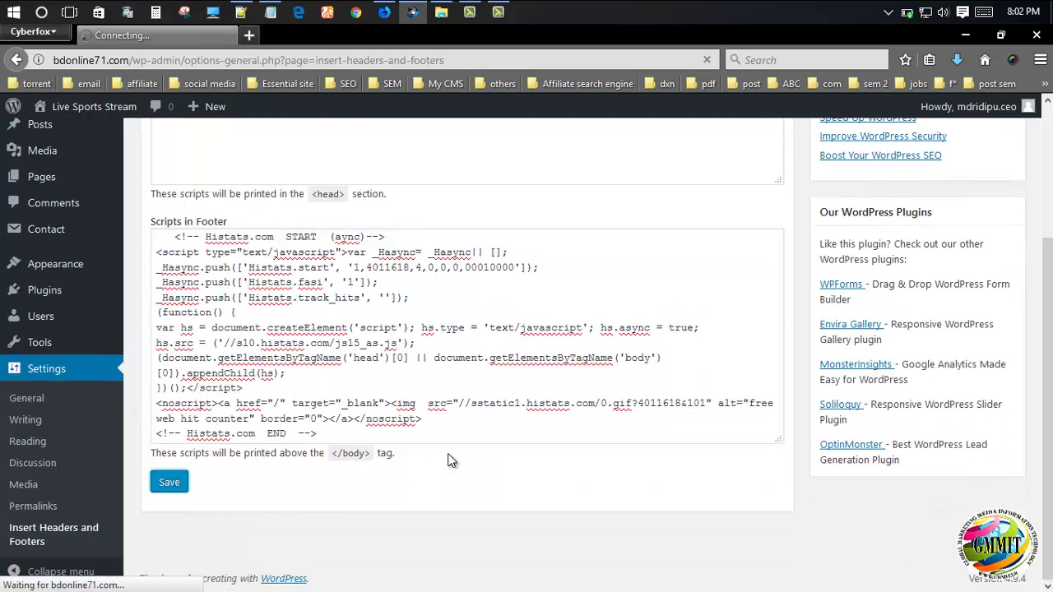
pyautogui.scroll(-2, 326, 466)
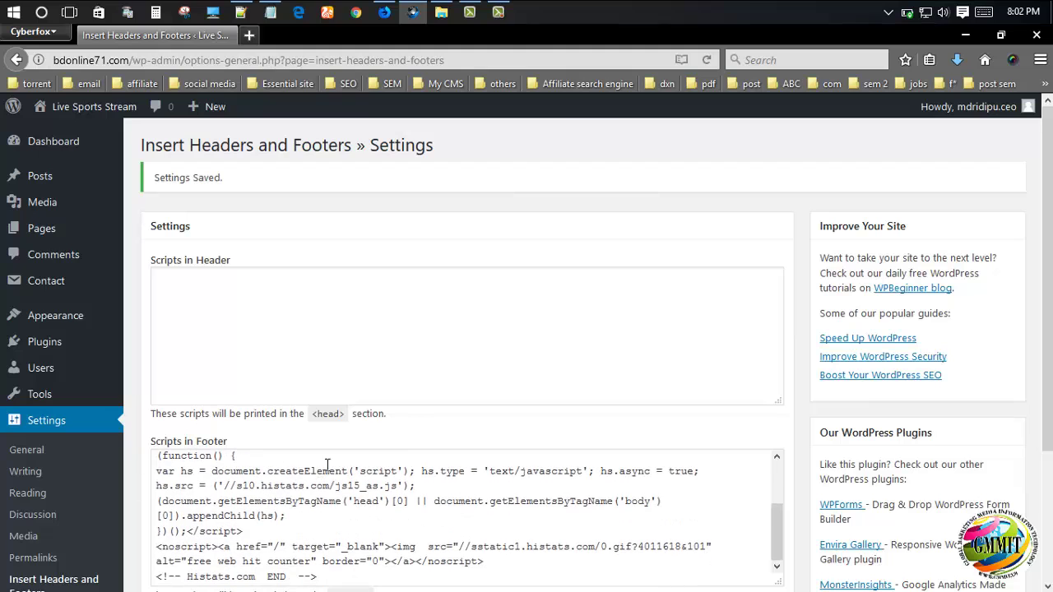
# - Visit the live Live Sports Stream site in a new tab
pyautogui.moveTo(109, 110)
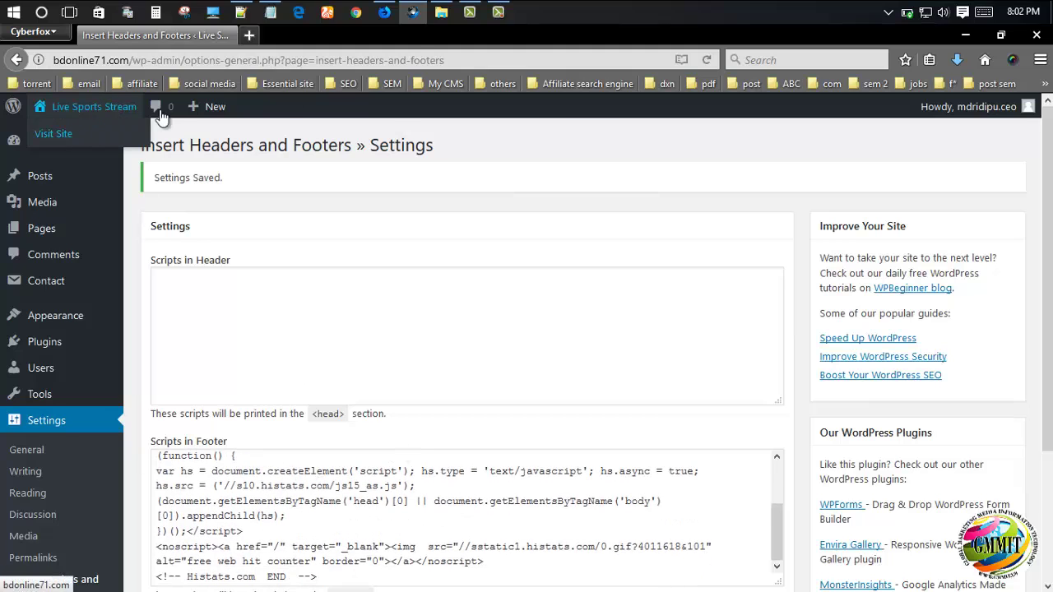
pyautogui.click(70, 136)
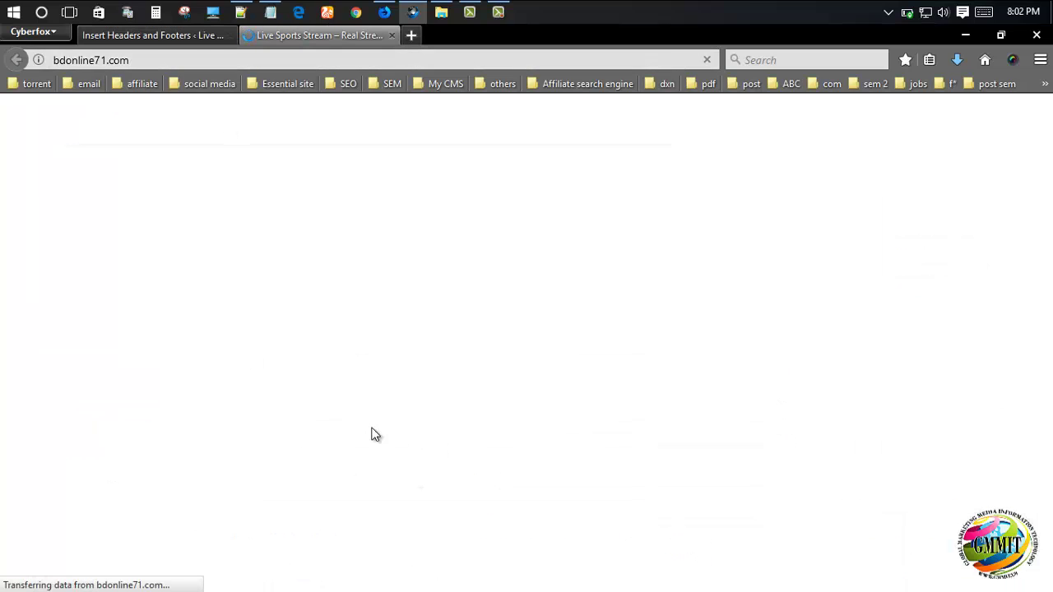
pyautogui.scroll(-2, 531, 377)
pyautogui.scroll(-10, 530, 377)
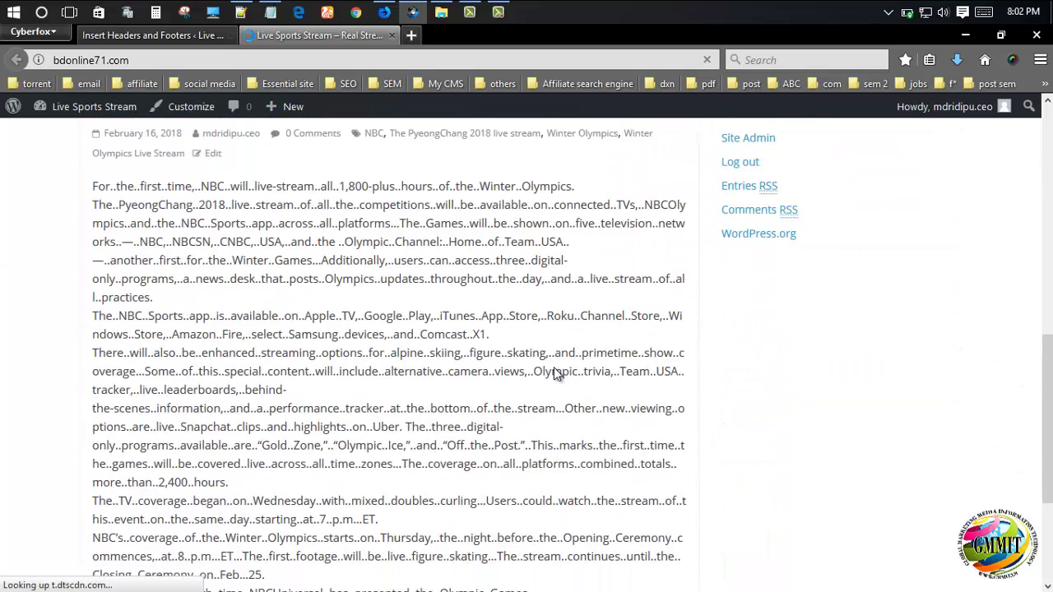
pyautogui.scroll(7, 552, 412)
# - Open the Winter## Olympics Live Stream post on the live site
pyautogui.click(335, 444)
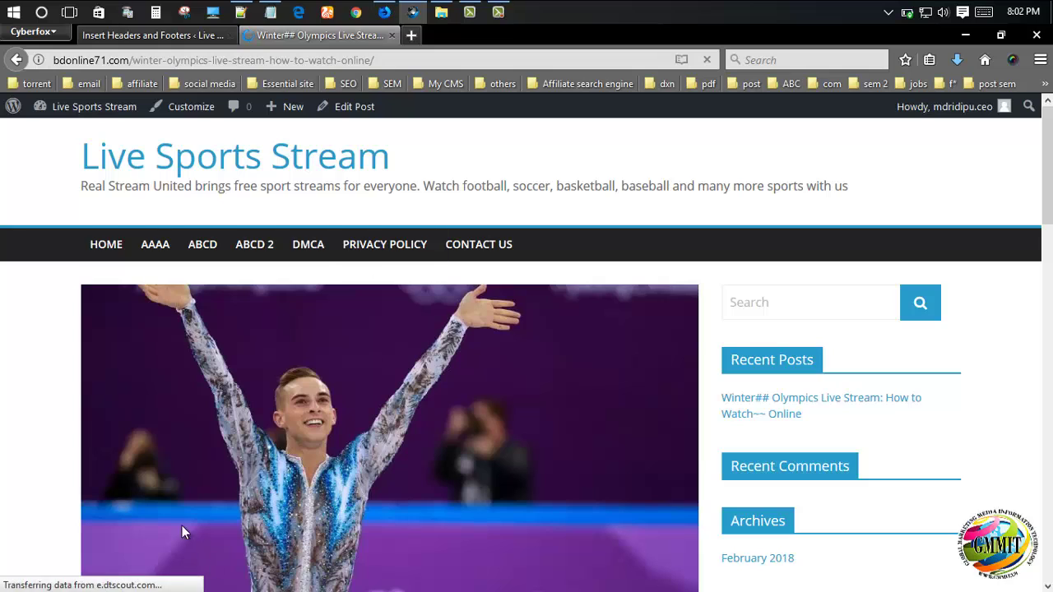
pyautogui.scroll(-4, 434, 454)
pyautogui.scroll(4, 272, 463)
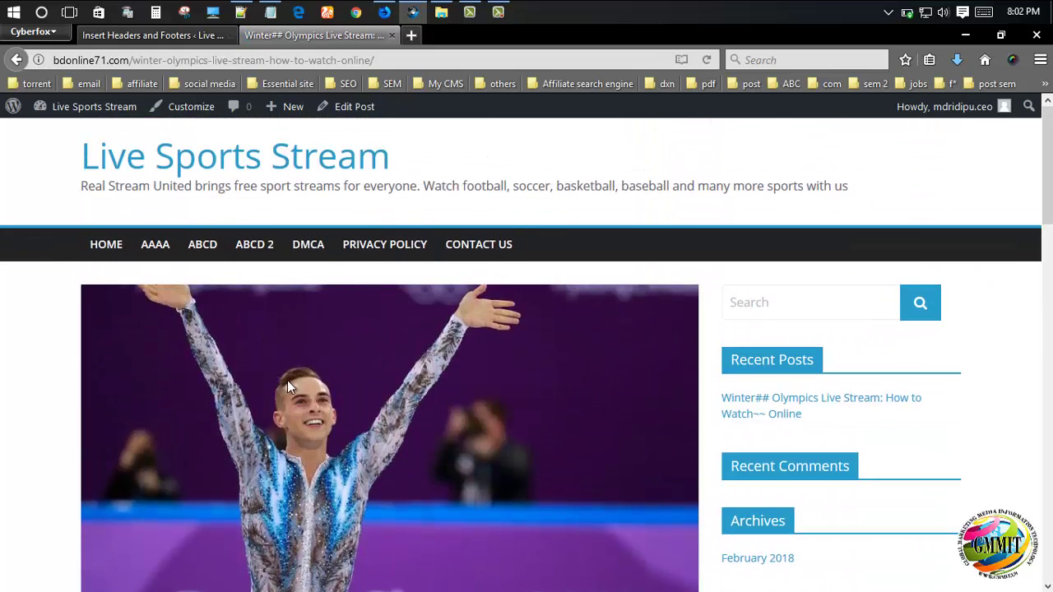
pyautogui.scroll(-5, 287, 380)
pyautogui.scroll(5, 433, 464)
# - Open the bdonline71.com Summary in Histats and view Users online, showing 1 user
pyautogui.click(385, 12)
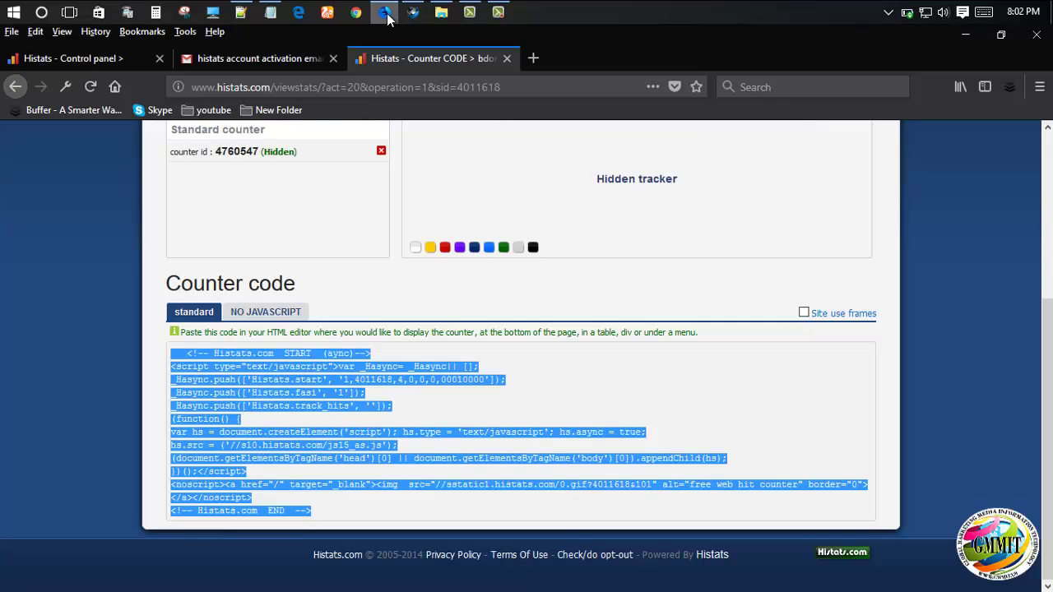
pyautogui.scroll(3, 322, 329)
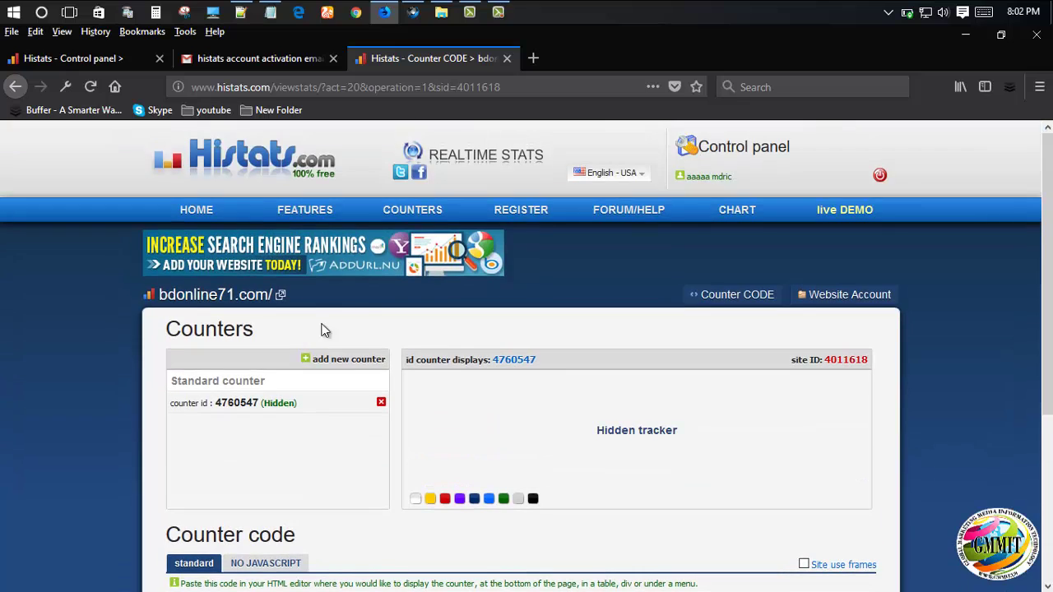
pyautogui.click(175, 303)
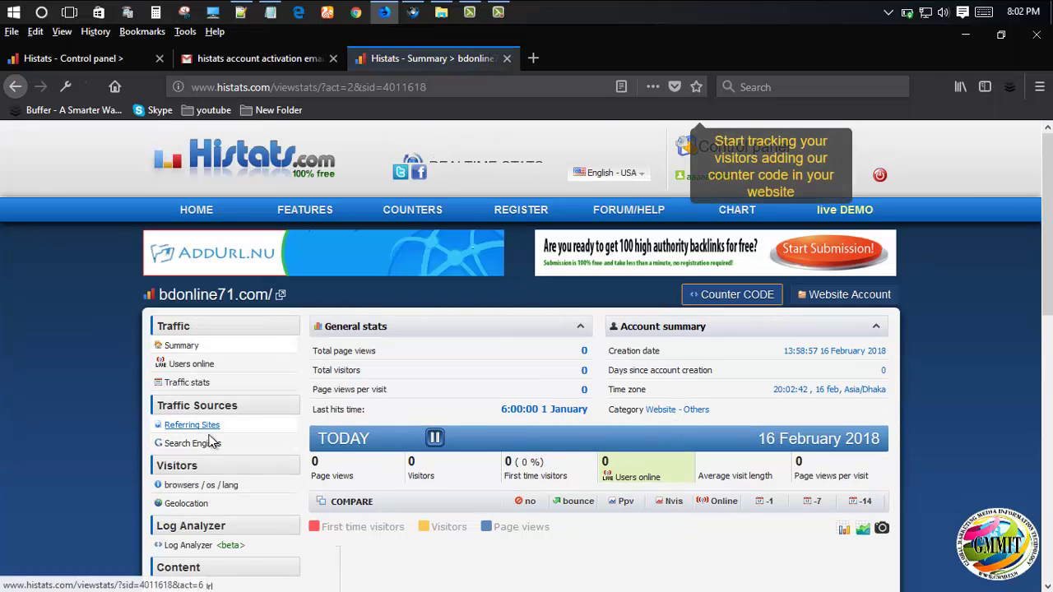
pyautogui.scroll(-2, 299, 417)
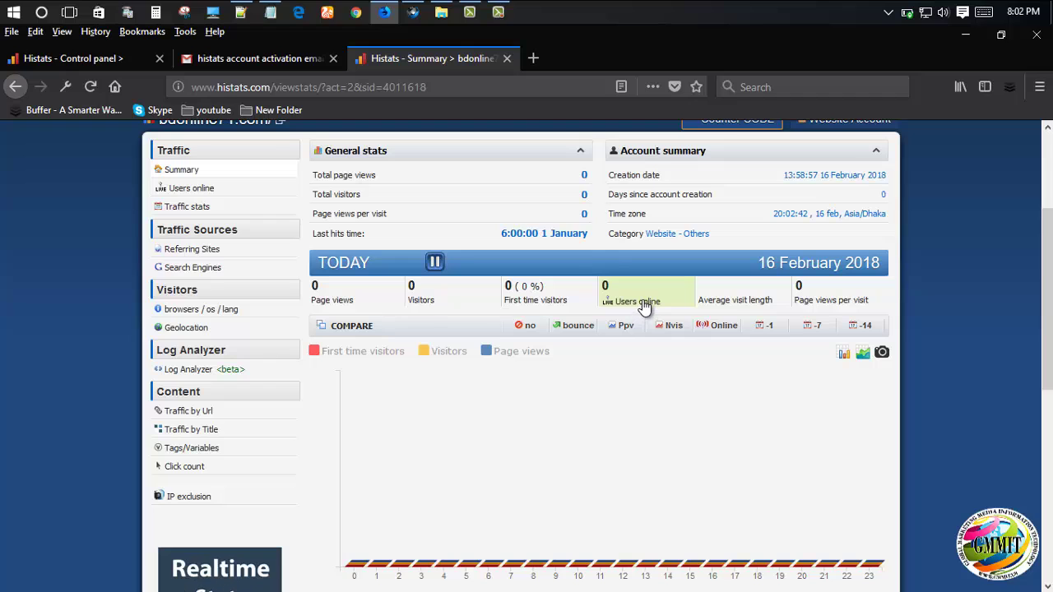
pyautogui.click(639, 300)
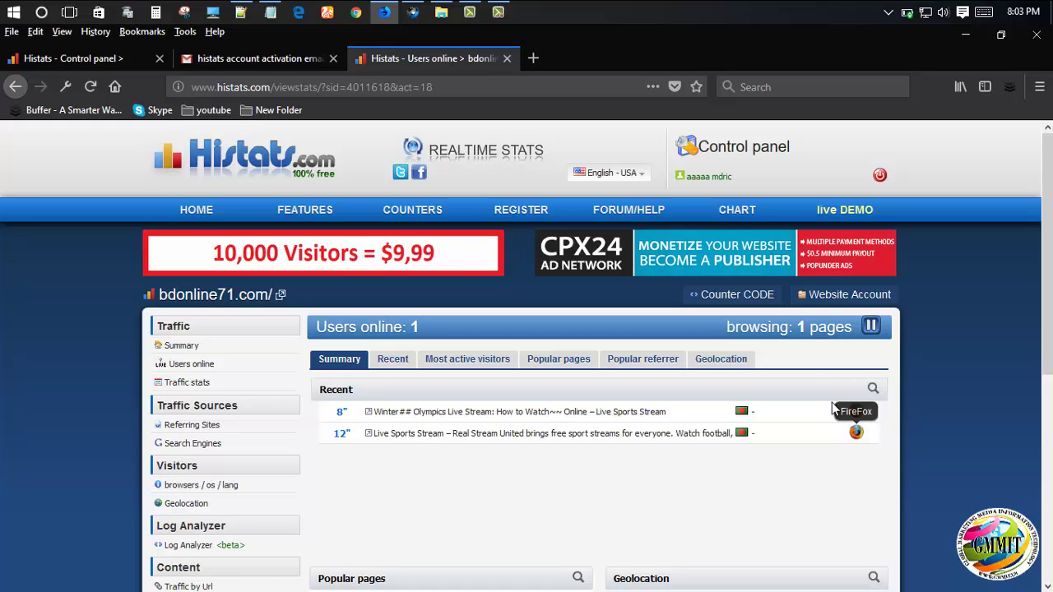
# - Compare the live post page with the Histats Users online list and its recent visit
pyautogui.click(413, 11)
pyautogui.scroll(-3, 395, 396)
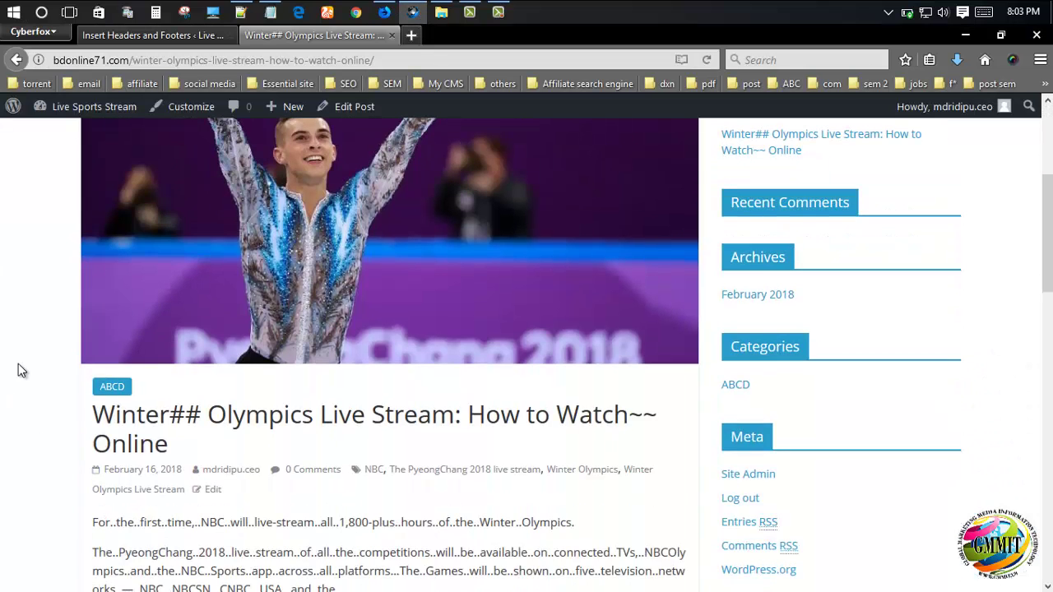
pyautogui.scroll(3, 407, 227)
pyautogui.scroll(-5, 273, 506)
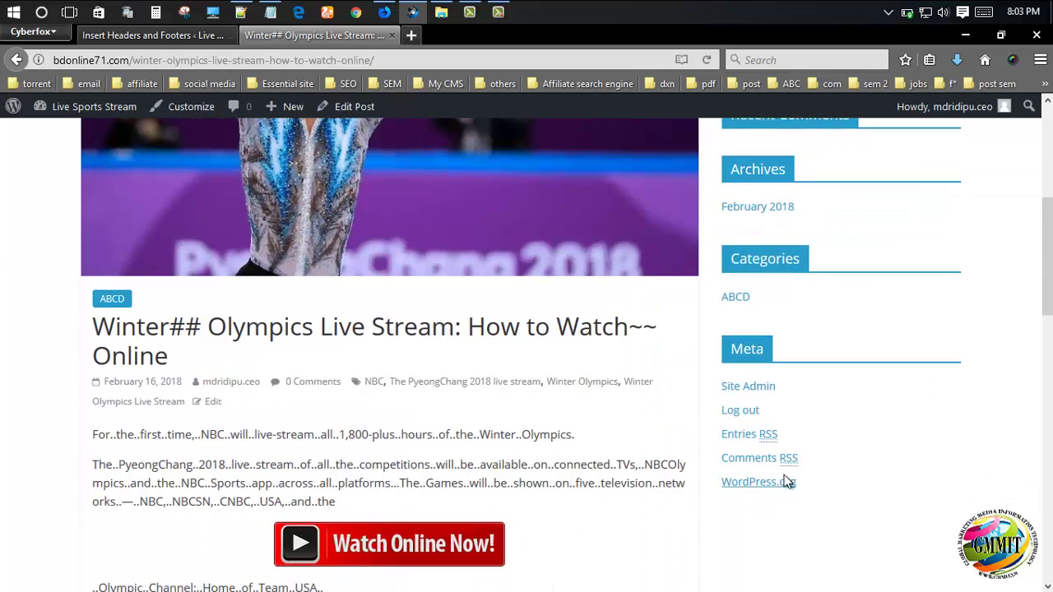
pyautogui.scroll(5, 787, 480)
pyautogui.click(384, 12)
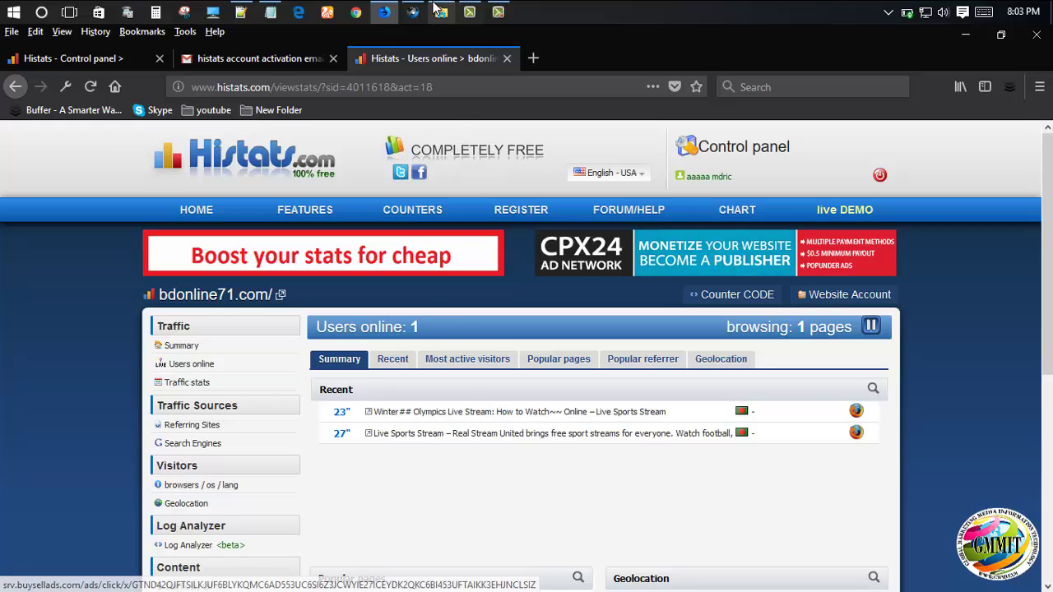
pyautogui.click(512, 414)
# - Return to the Histats control panel listing bdonline71.com as website 4011618
pyautogui.click(167, 40)
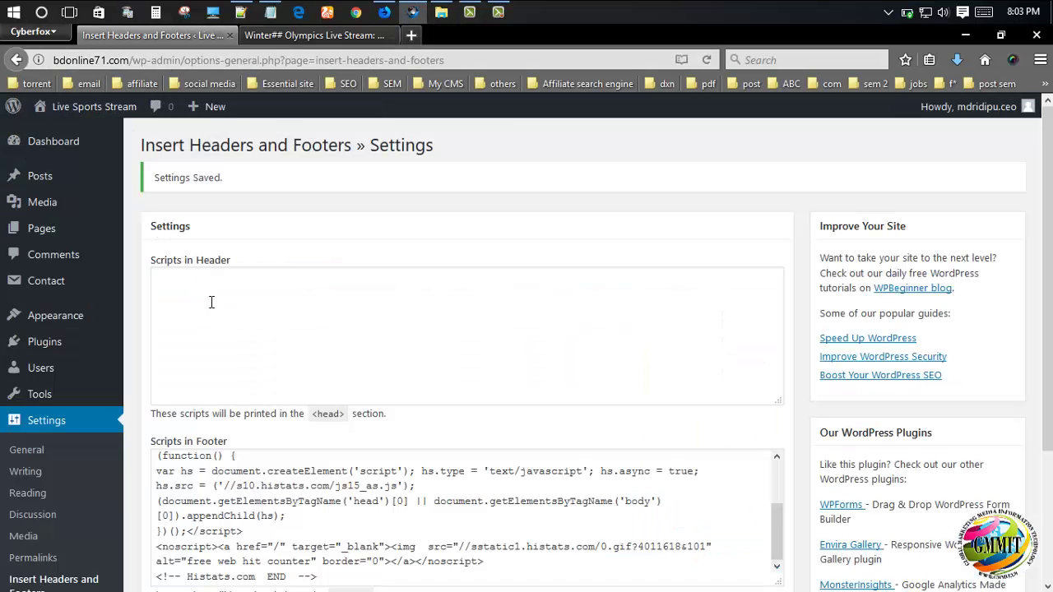
pyautogui.click(354, 40)
pyautogui.click(385, 11)
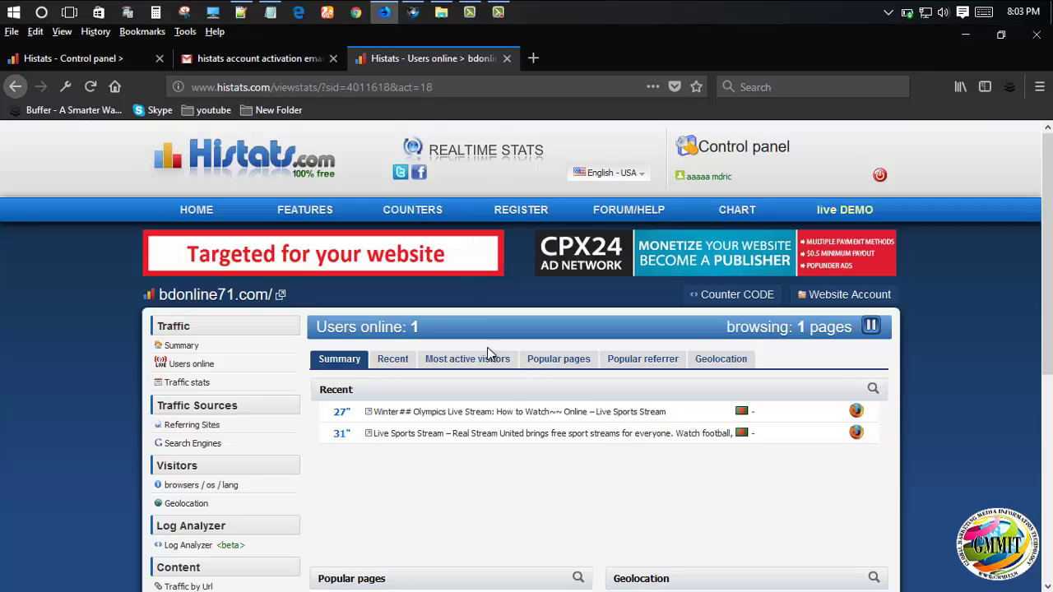
pyautogui.scroll(-3, 425, 504)
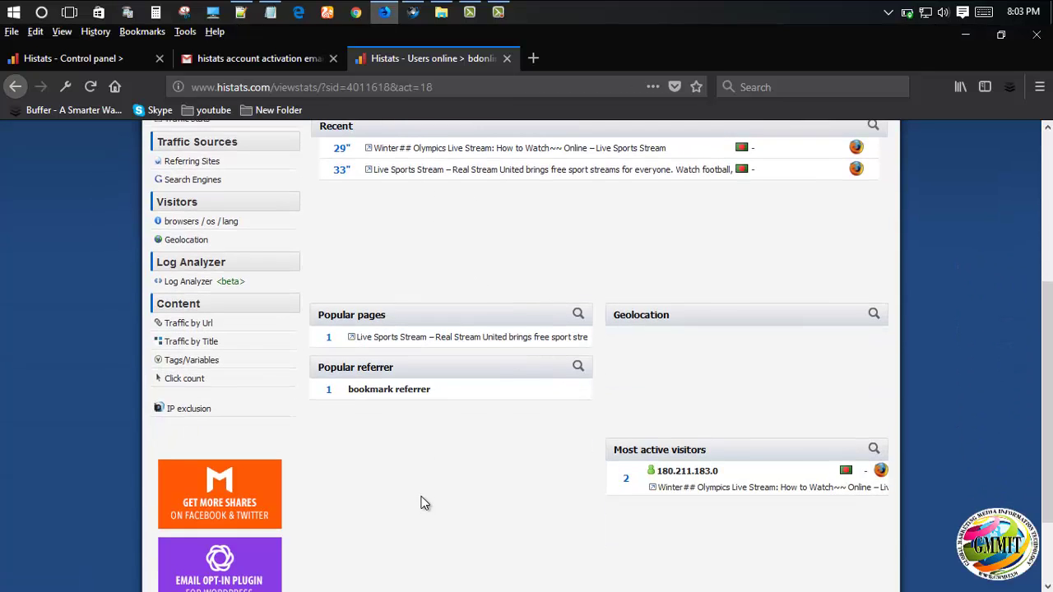
pyautogui.scroll(3, 424, 496)
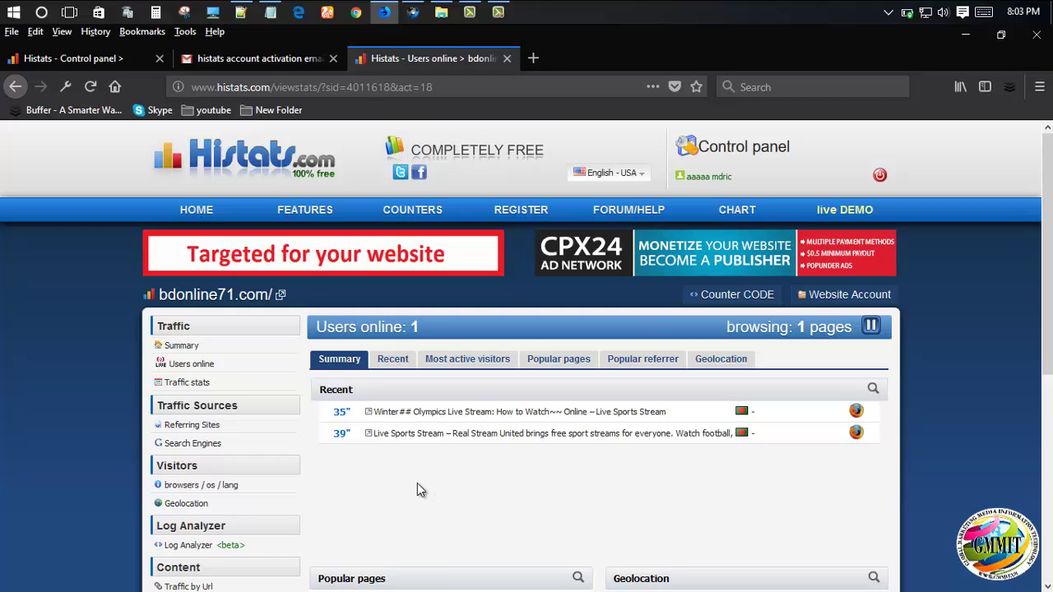
pyautogui.click(101, 59)
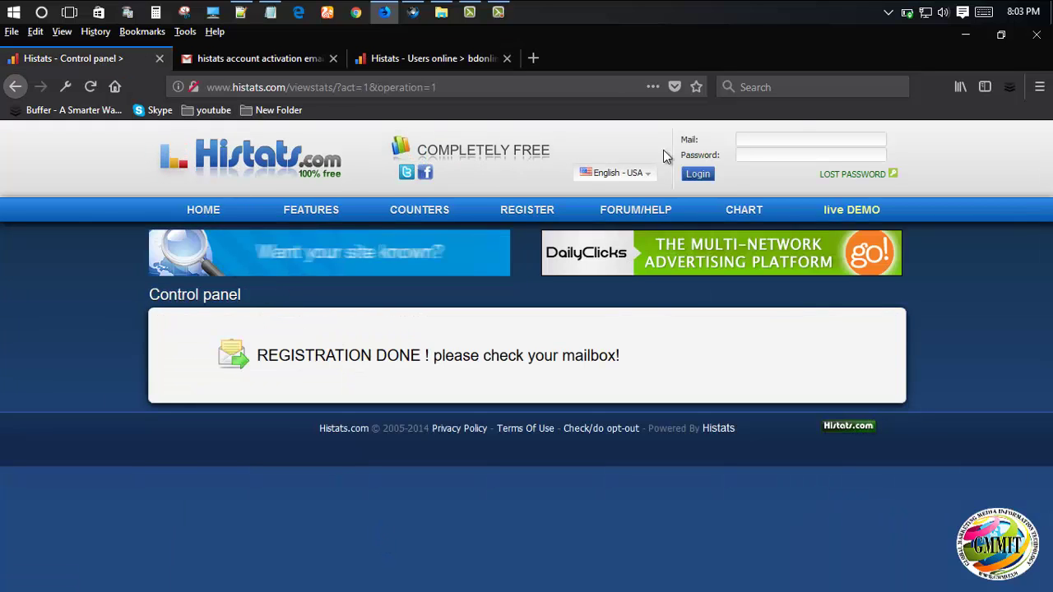
pyautogui.click(396, 54)
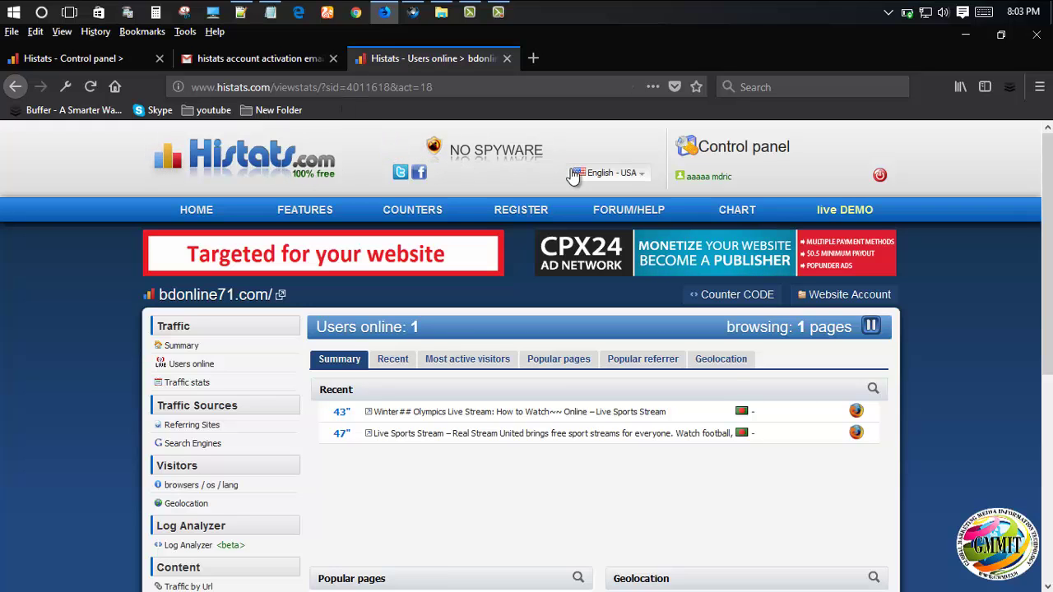
pyautogui.click(743, 146)
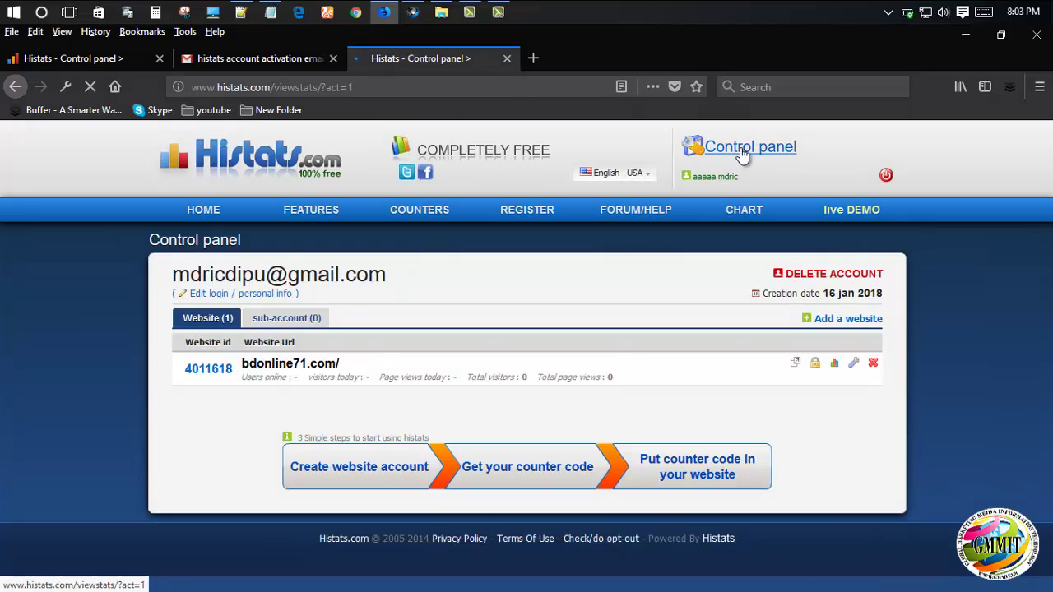